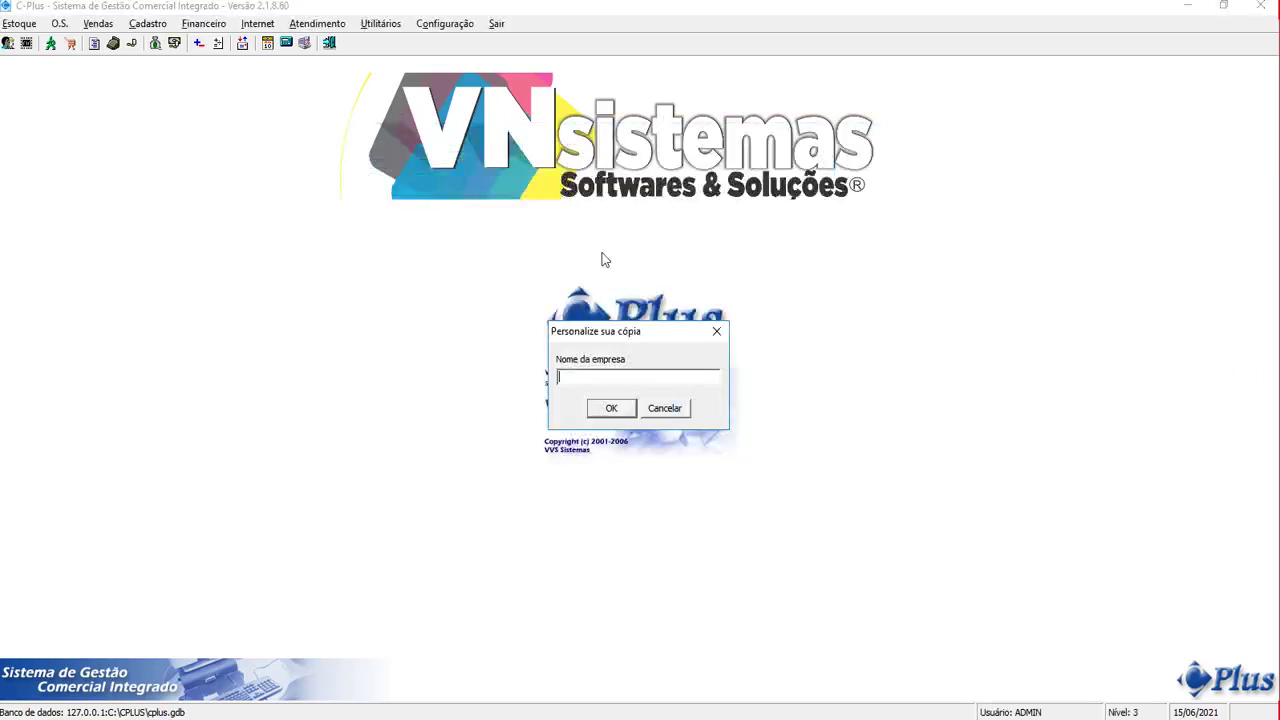
Cancel the 'Personalize sua cópia' company-name prompt
{"action": "left_click", "coordinate": [663, 408]}
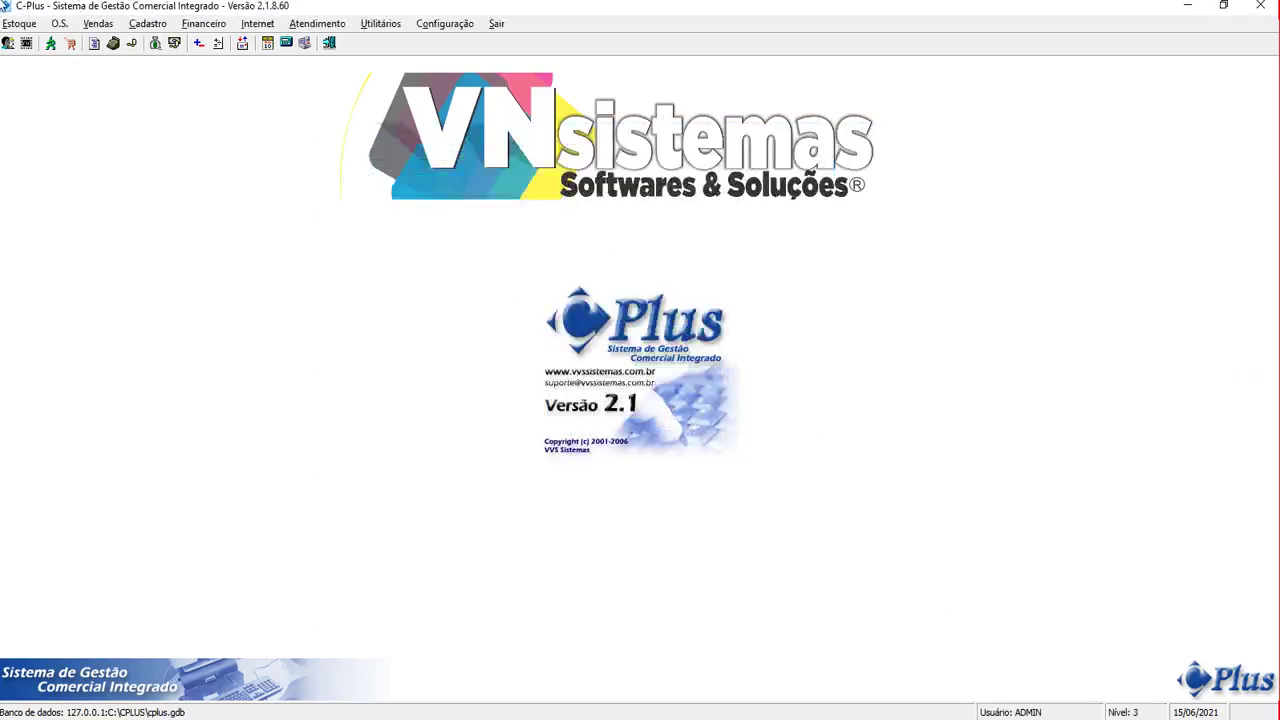
Add a new Física client in Cadastro de Clientes, entering the client's CPF
{"action": "left_click", "coordinate": [148, 23]}
{"action": "left_click", "coordinate": [160, 46]}
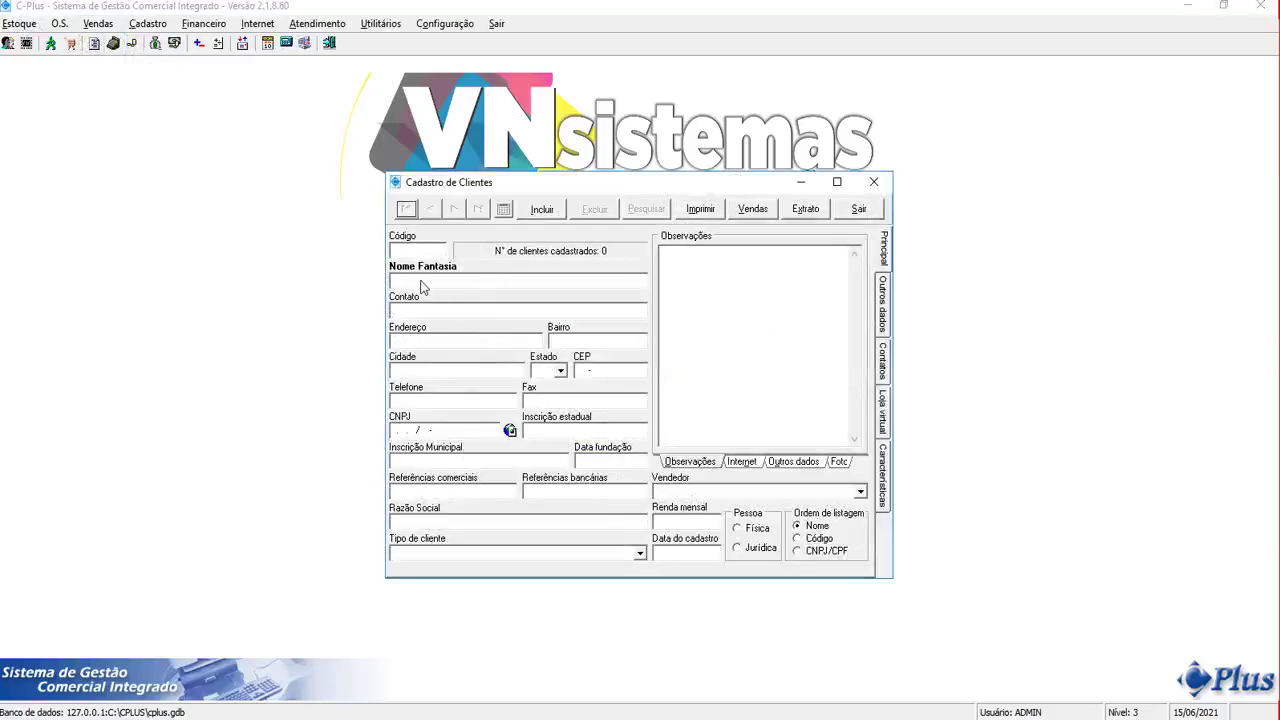
{"action": "left_click", "coordinate": [546, 213]}
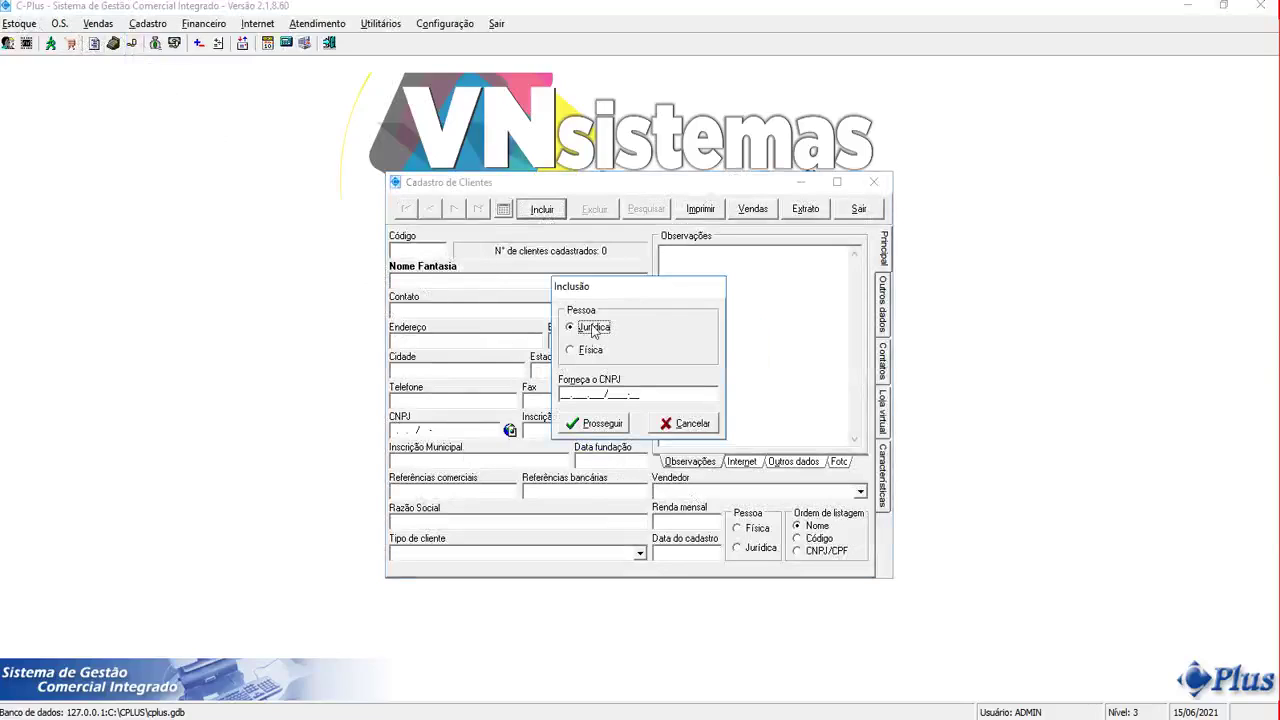
{"action": "left_click", "coordinate": [573, 352]}
{"action": "left_click", "coordinate": [628, 398]}
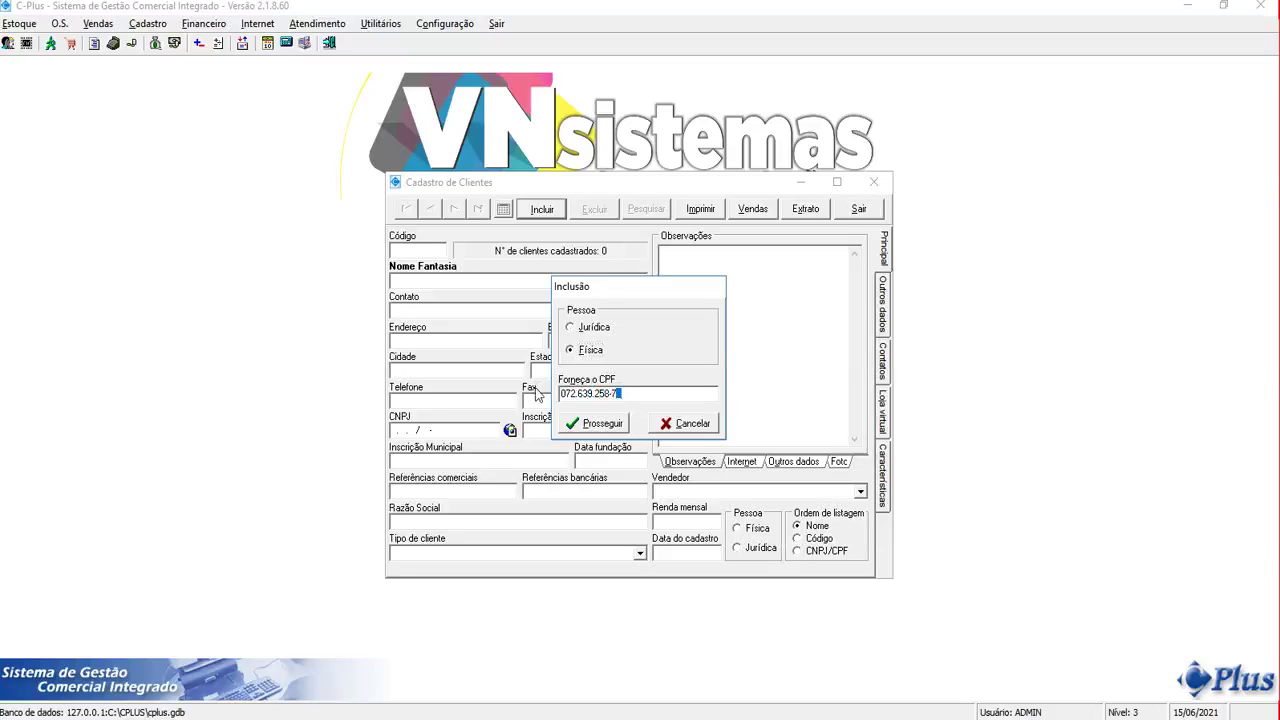
{"action": "left_click", "coordinate": [598, 423]}
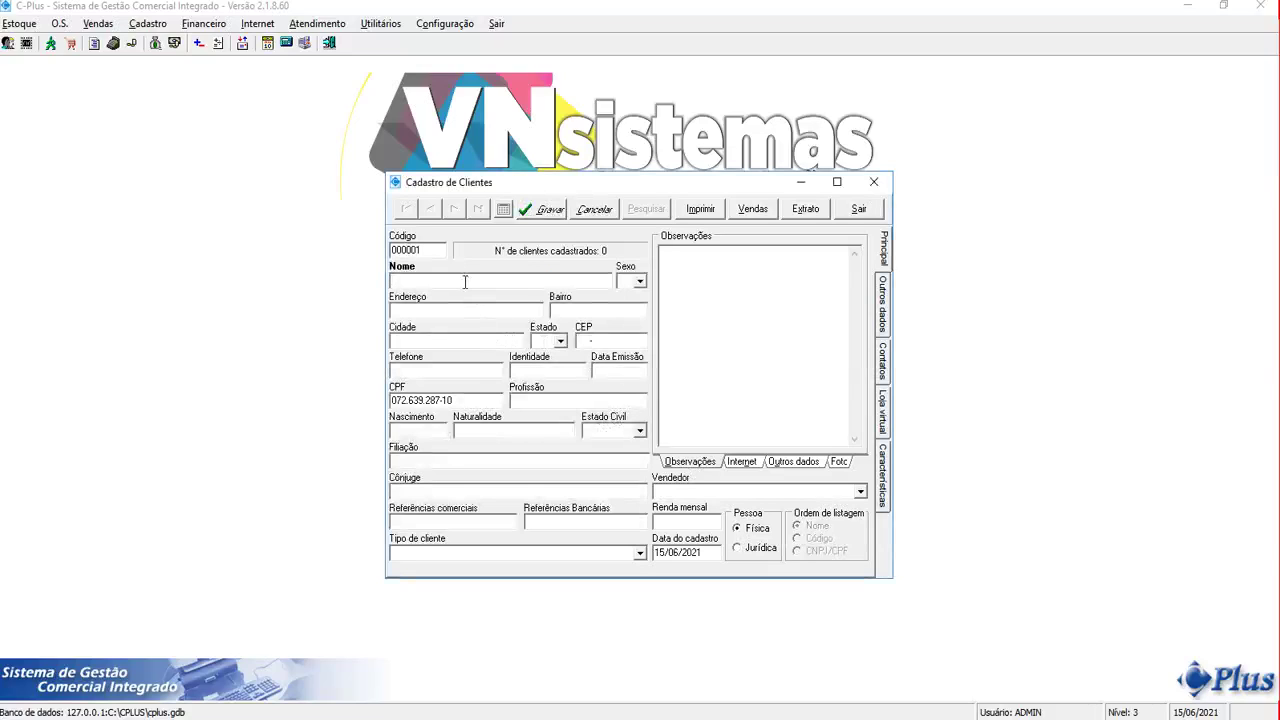
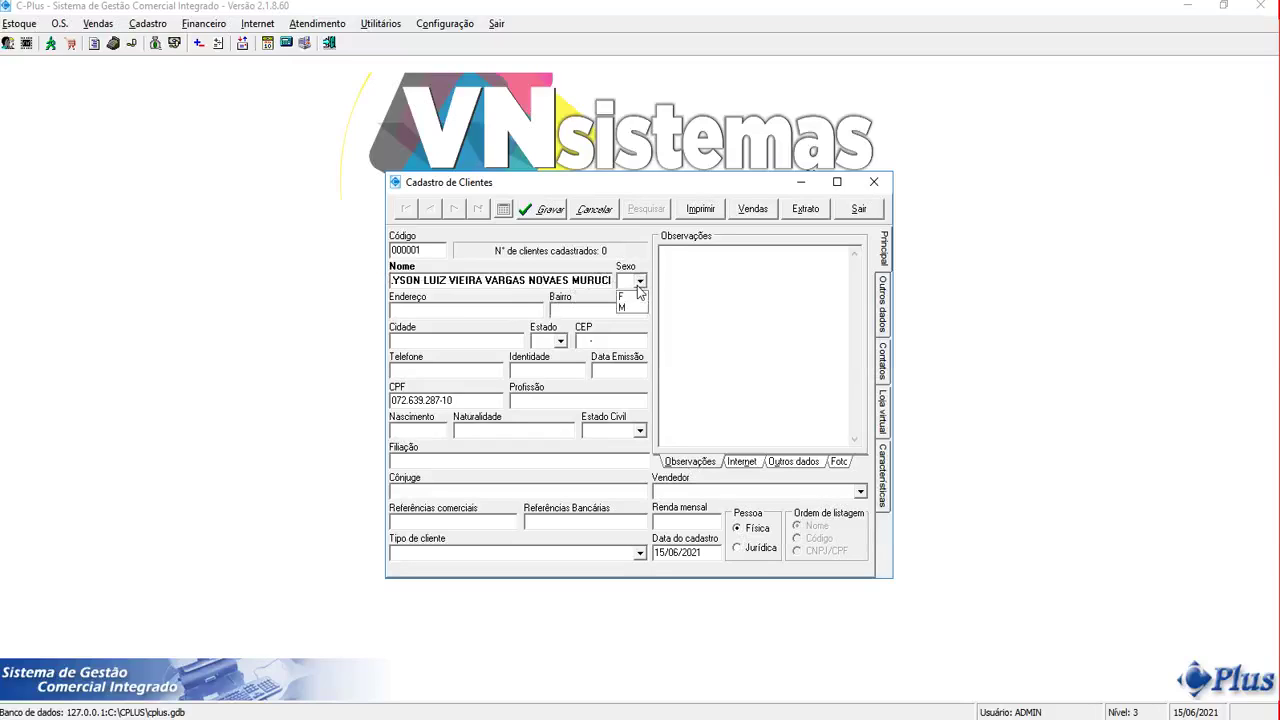
Enter the client's full name and set Sexo to M
{"action": "left_click", "coordinate": [639, 281]}
{"action": "left_click", "coordinate": [624, 308]}
Fill in the street address, neighbourhood CENTRO, city, state RJ and CEP
{"action": "left_click", "coordinate": [505, 306]}
{"action": "type", "text": "CENTRRO"}
{"action": "key", "text": "Tab"}
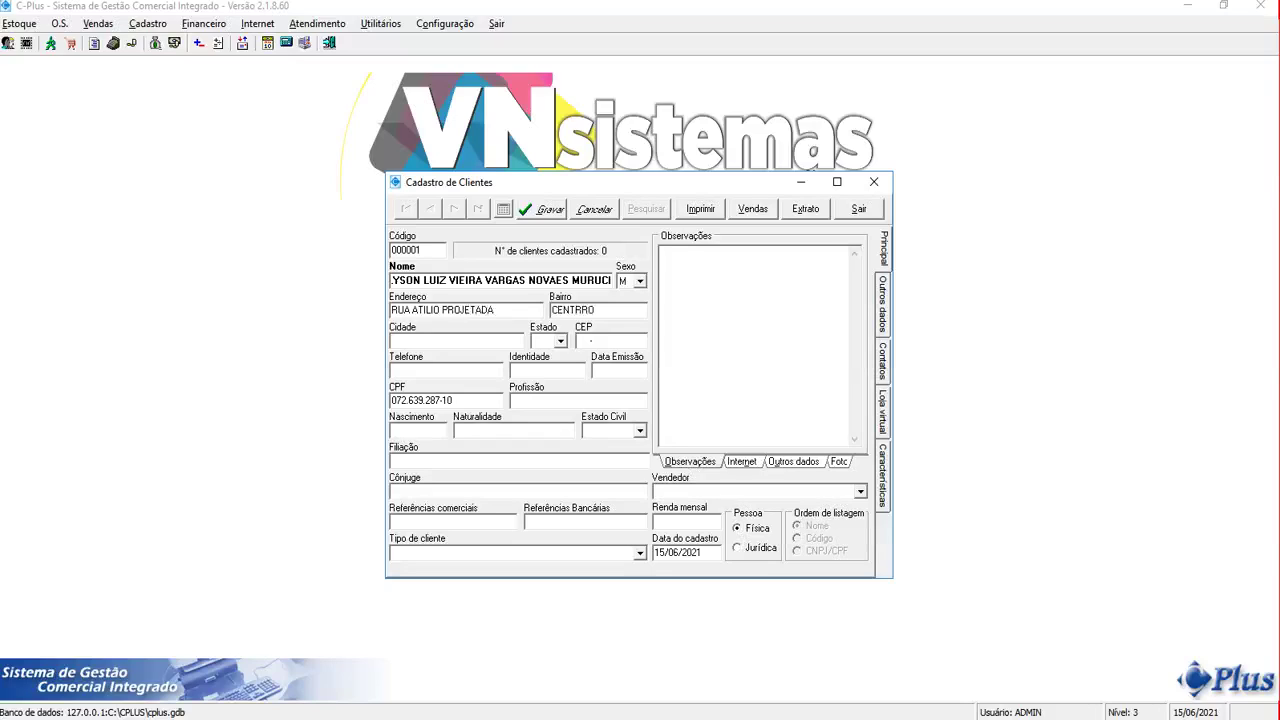
{"action": "left_click", "coordinate": [584, 309]}
{"action": "key", "text": "Tab"}
{"action": "type", "text": "VARR"}
{"action": "key", "text": "Tab"}
{"action": "type", "text": "28375"}
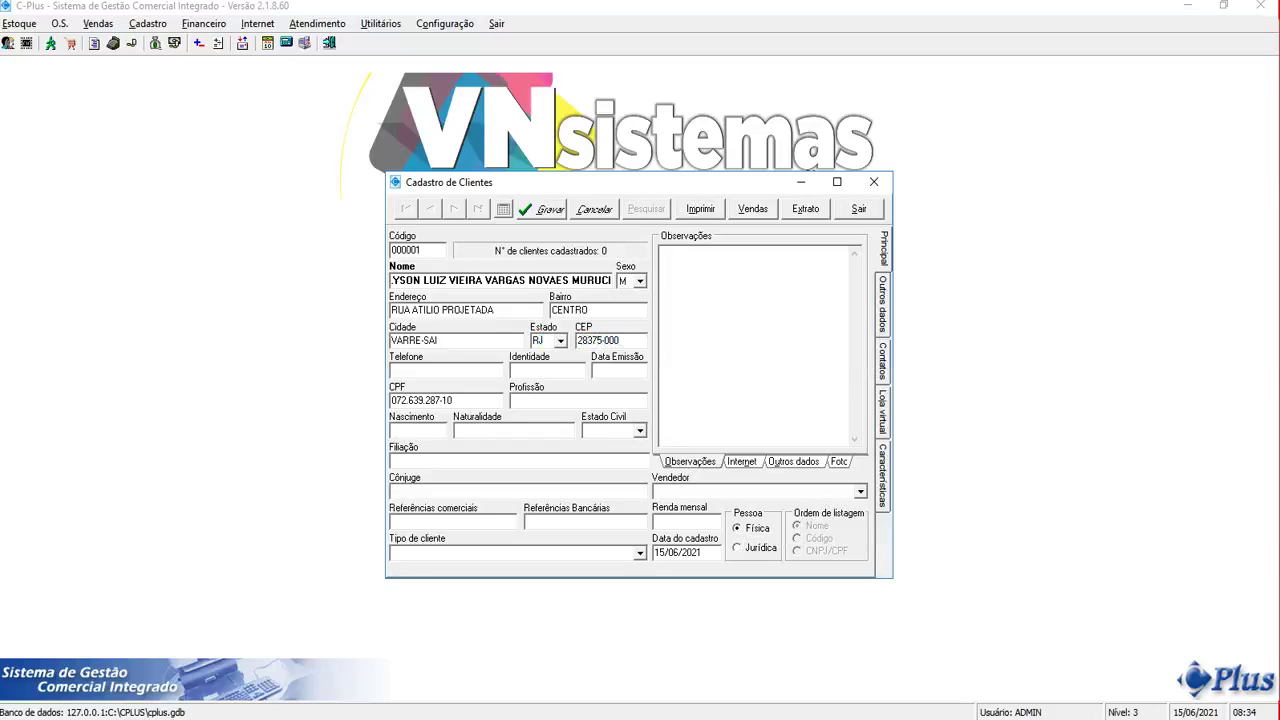
Leave marital status and client type blank and view the e-mail and website fields
{"action": "left_click", "coordinate": [639, 431]}
{"action": "left_click", "coordinate": [640, 432]}
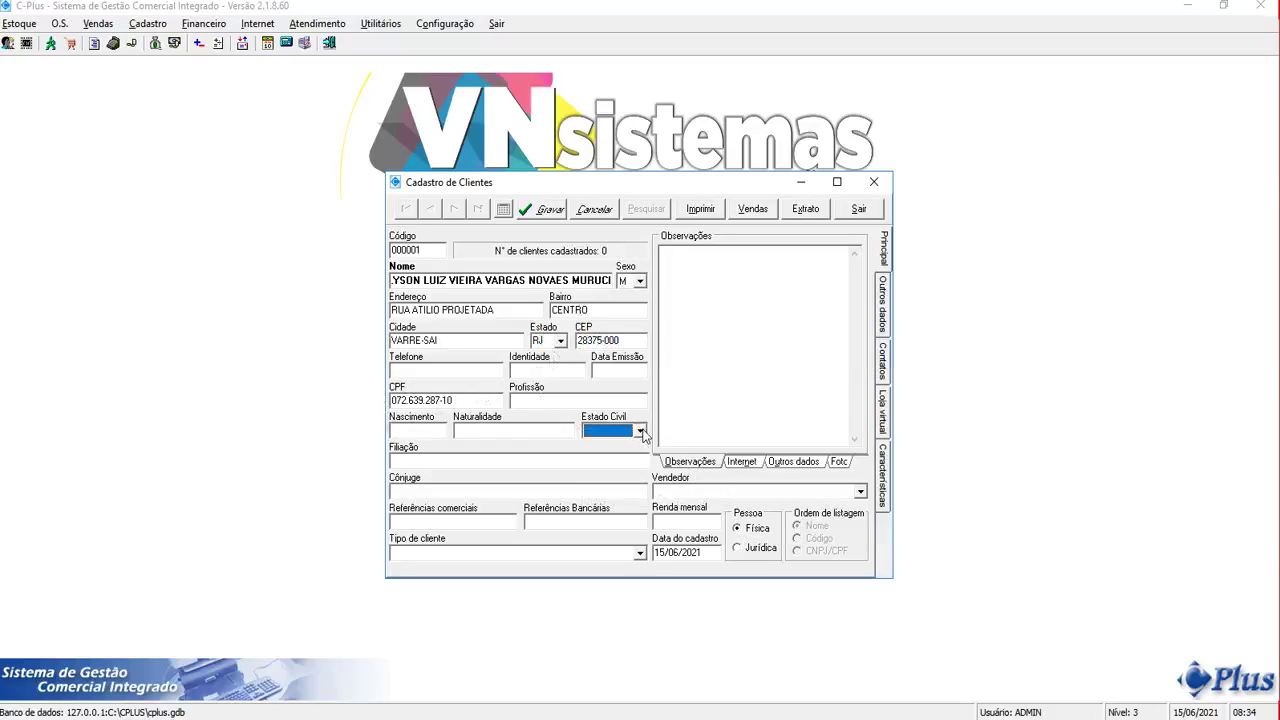
{"action": "left_click", "coordinate": [490, 555]}
{"action": "left_click", "coordinate": [491, 522]}
{"action": "left_click", "coordinate": [737, 527]}
{"action": "left_click", "coordinate": [740, 463]}
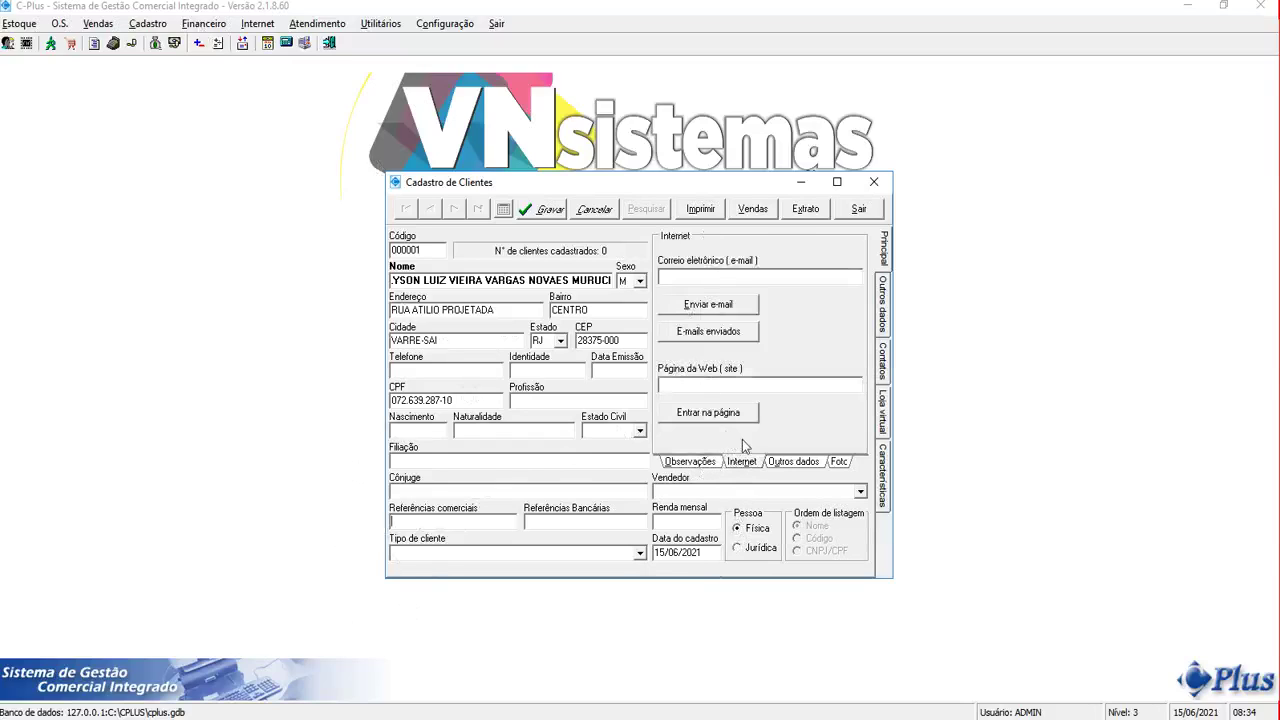
Show the client's credit card settings, leaving the card type blank
{"action": "left_click", "coordinate": [704, 466]}
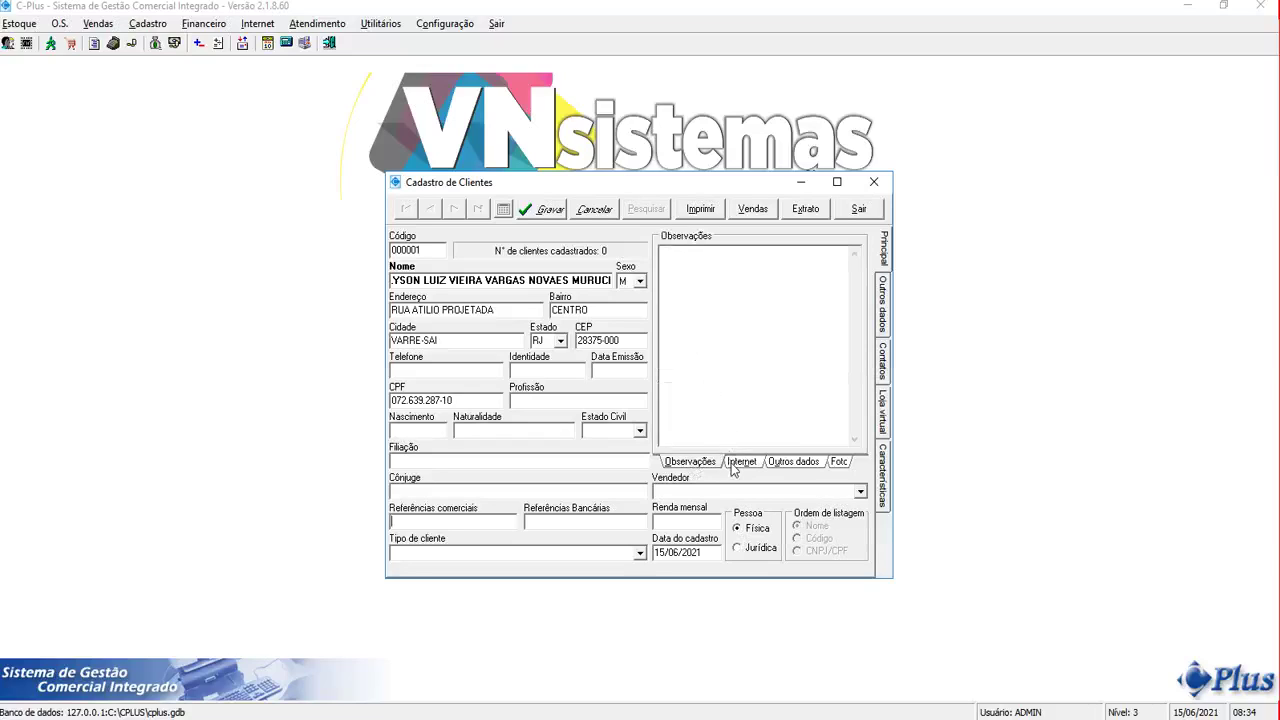
{"action": "left_click", "coordinate": [779, 466]}
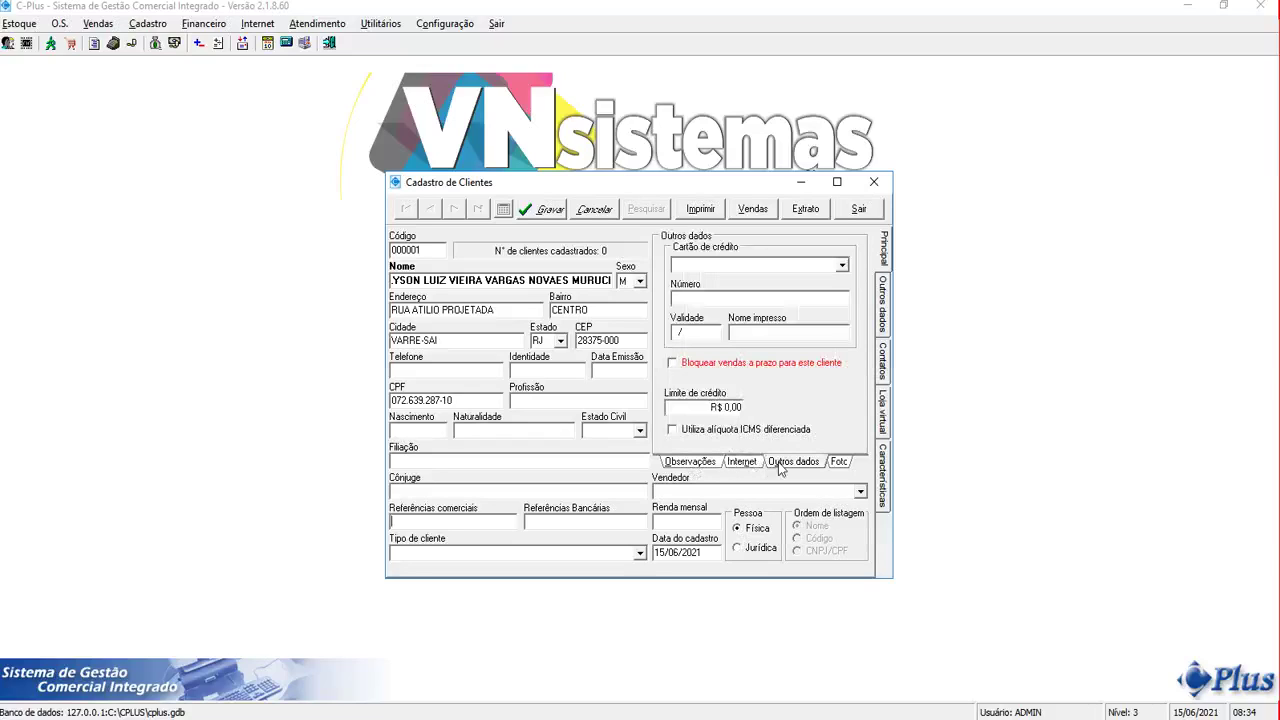
{"action": "left_click", "coordinate": [841, 265]}
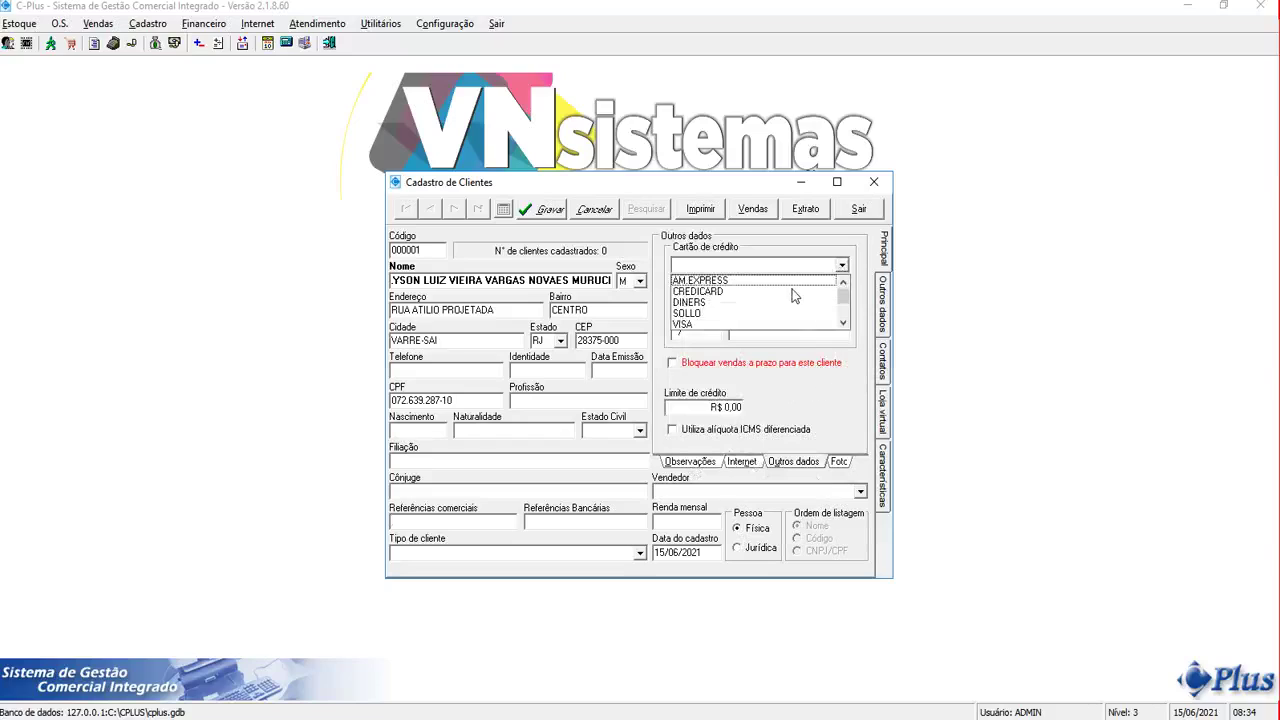
{"action": "left_click", "coordinate": [788, 385]}
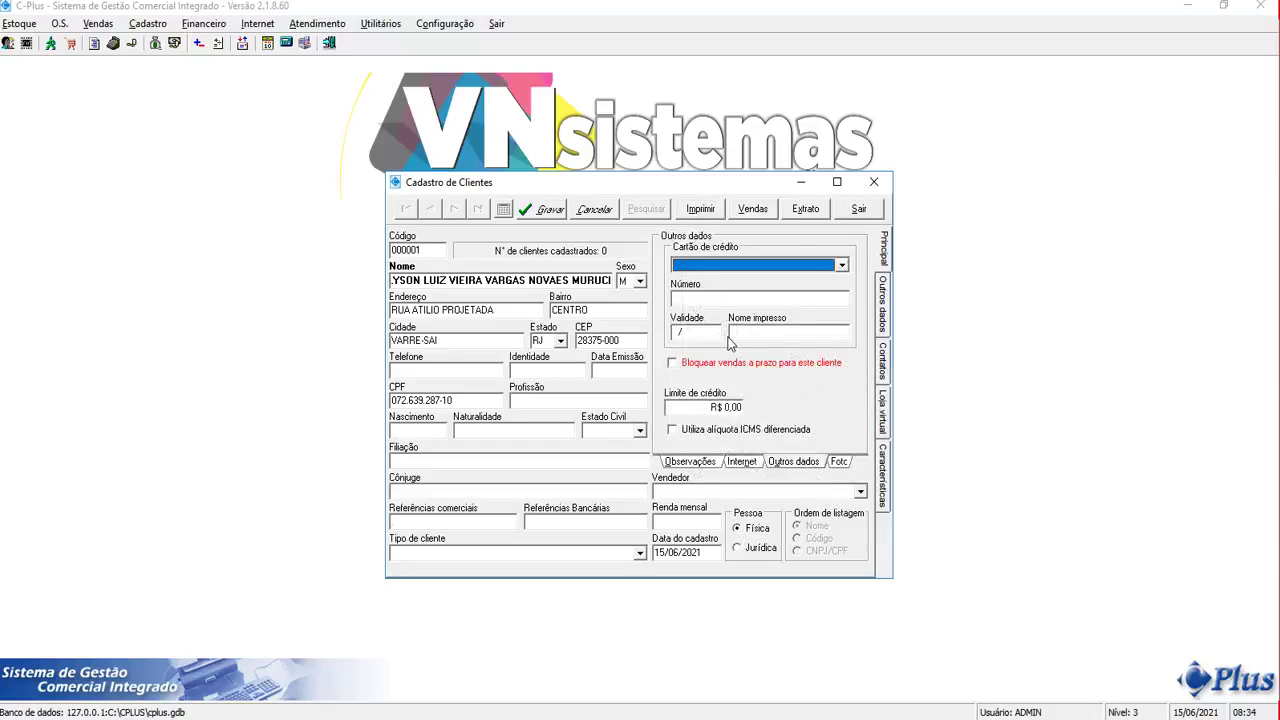
Enter a credit limit of 10 and leave Bloquear vendas a prazo unchecked
{"action": "left_click", "coordinate": [676, 405]}
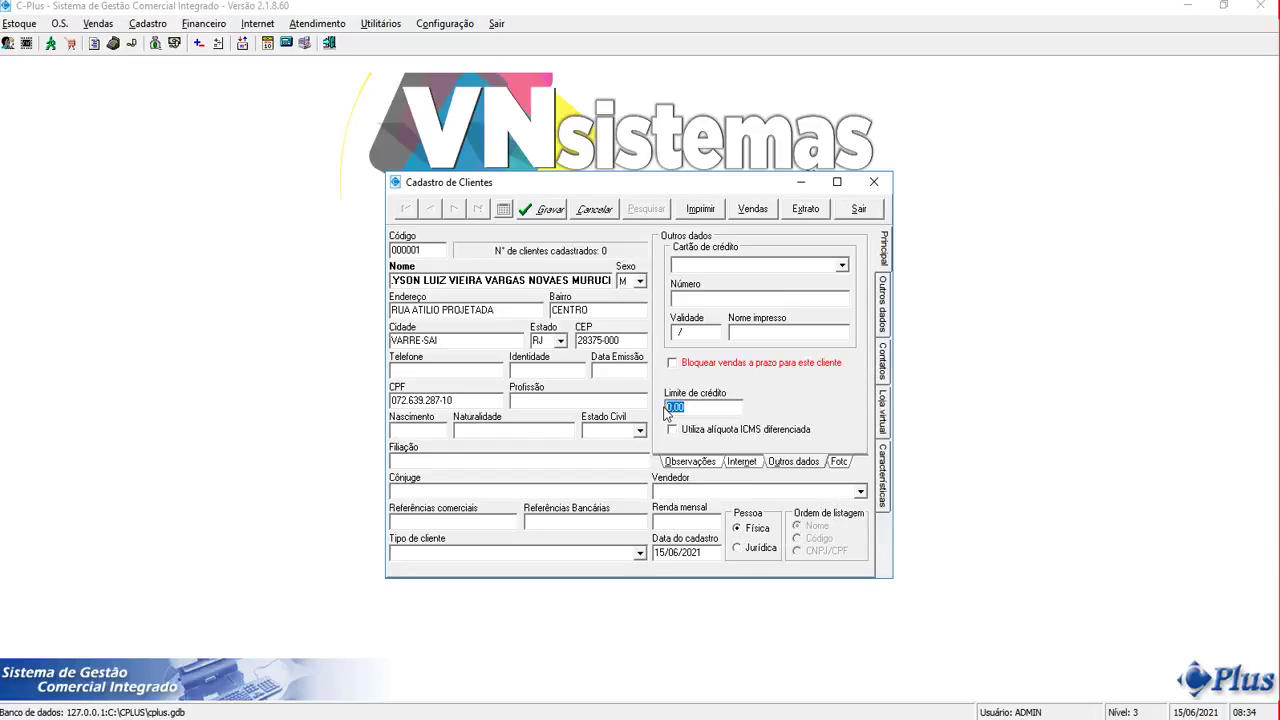
{"action": "type", "text": "10"}
{"action": "left_click", "coordinate": [672, 363]}
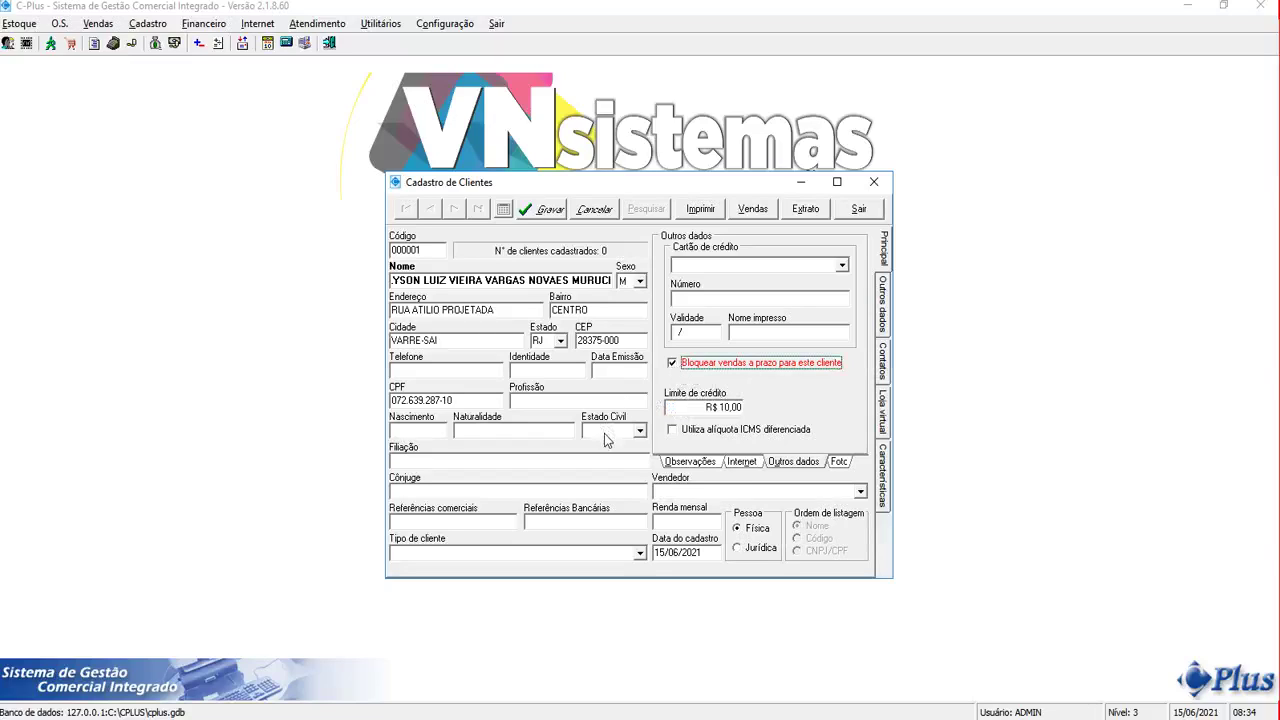
{"action": "left_click", "coordinate": [671, 364]}
{"action": "left_click", "coordinate": [883, 300]}
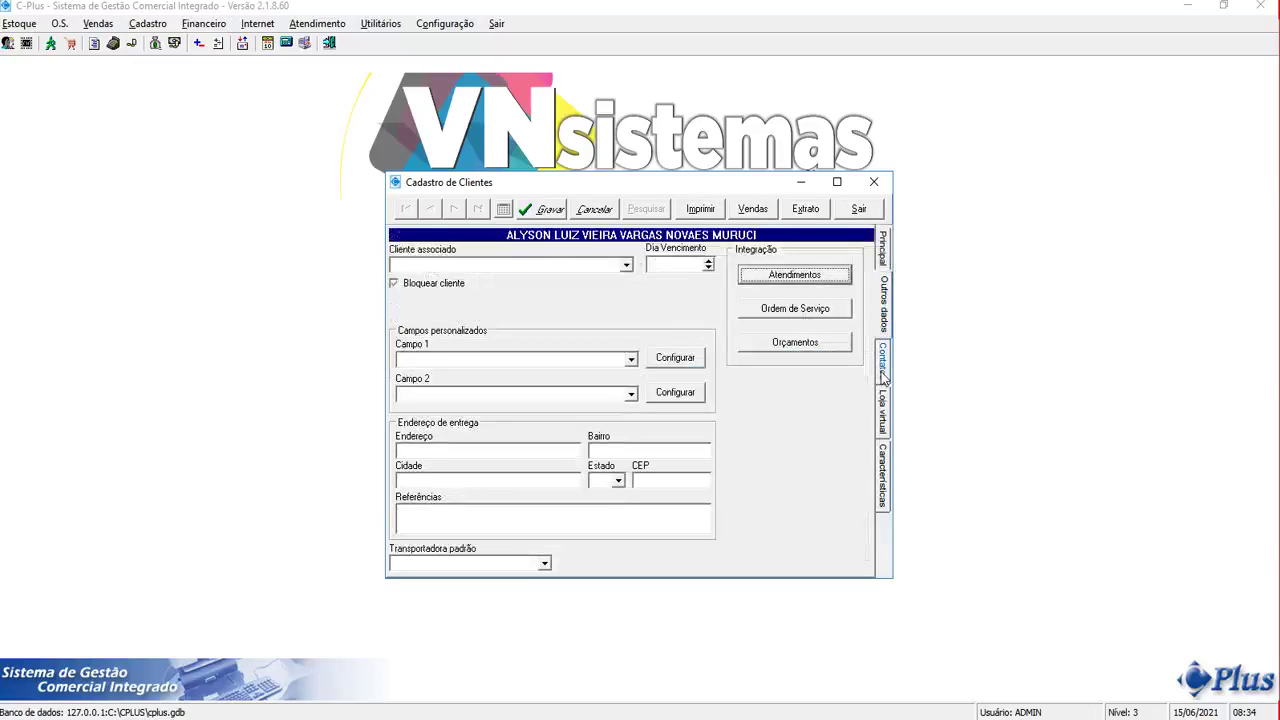
Review the Contatos, Loja virtual and Características tabs, then return to Principal
{"action": "left_click", "coordinate": [883, 375]}
{"action": "left_click", "coordinate": [883, 412]}
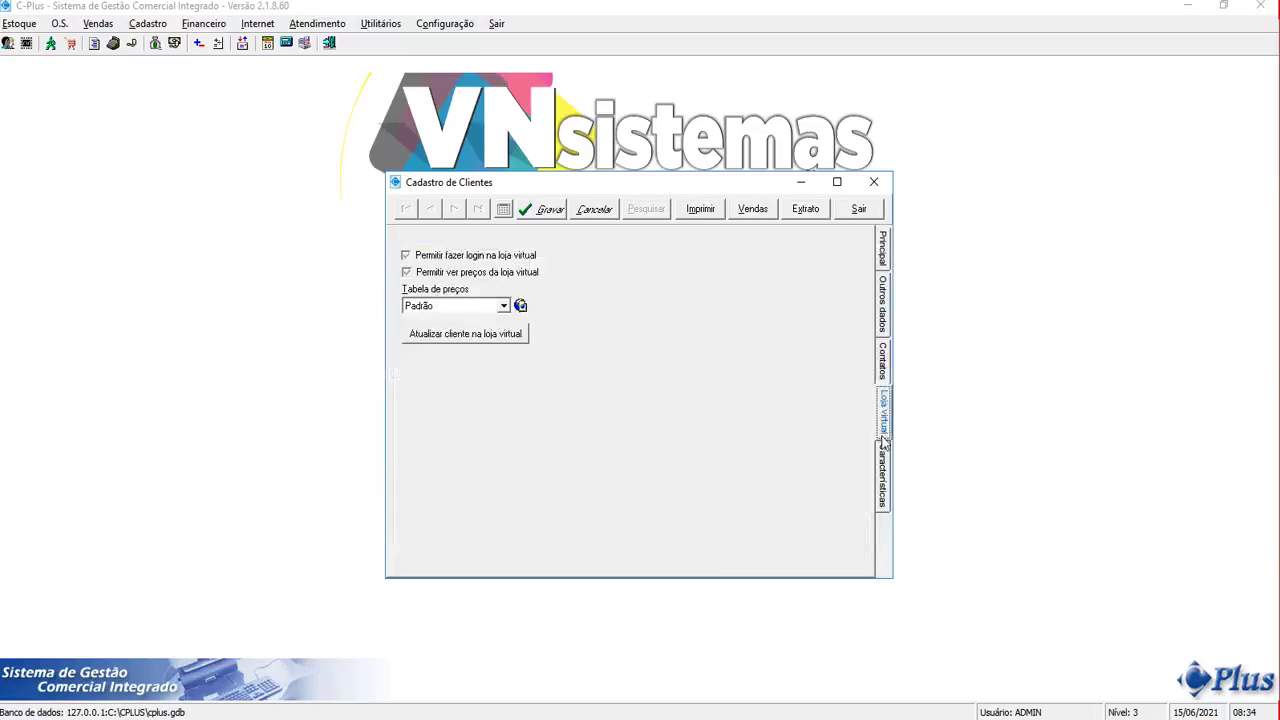
{"action": "left_click", "coordinate": [887, 490]}
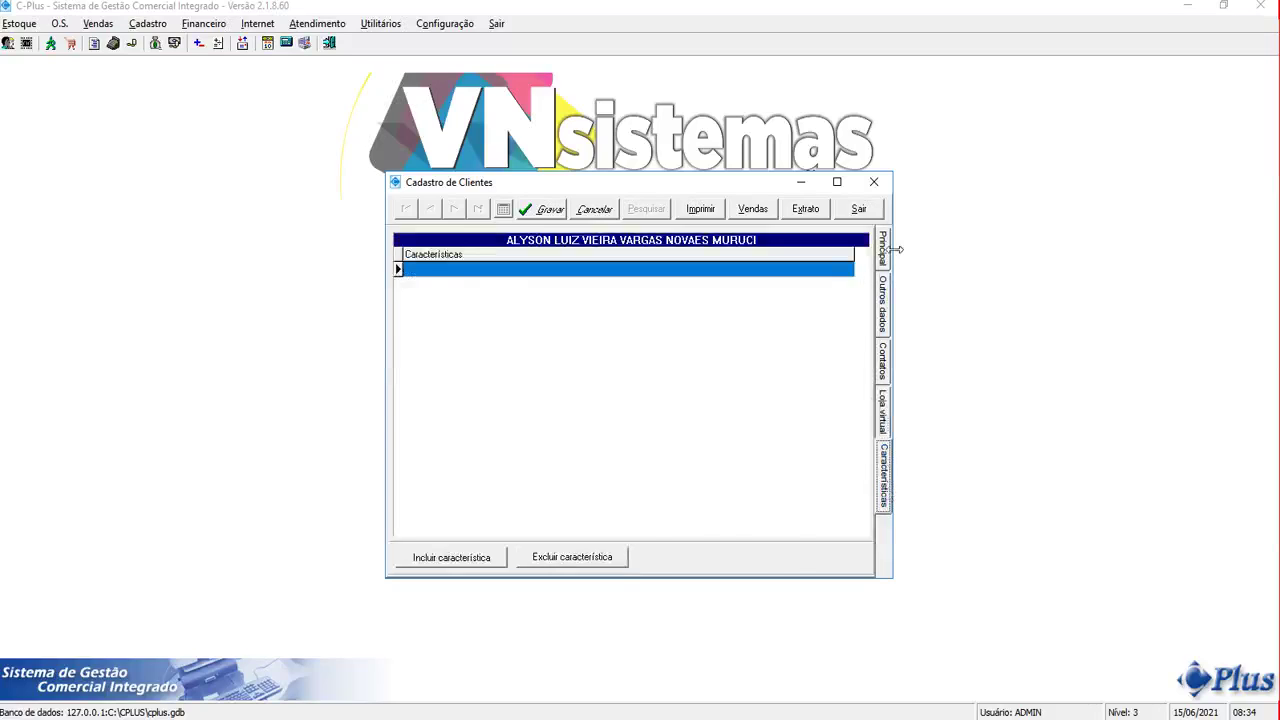
{"action": "left_click", "coordinate": [881, 250]}
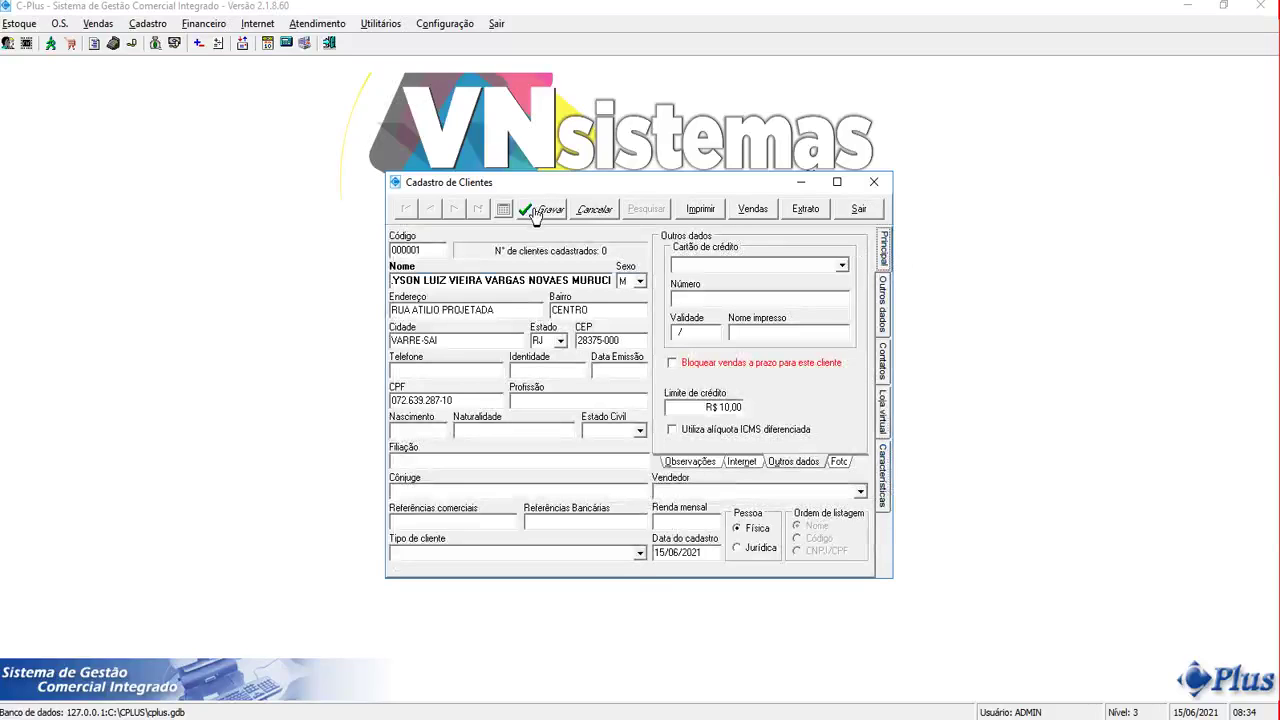
Leave the salesperson blank, save the client record and exit the register
{"action": "left_click", "coordinate": [860, 491]}
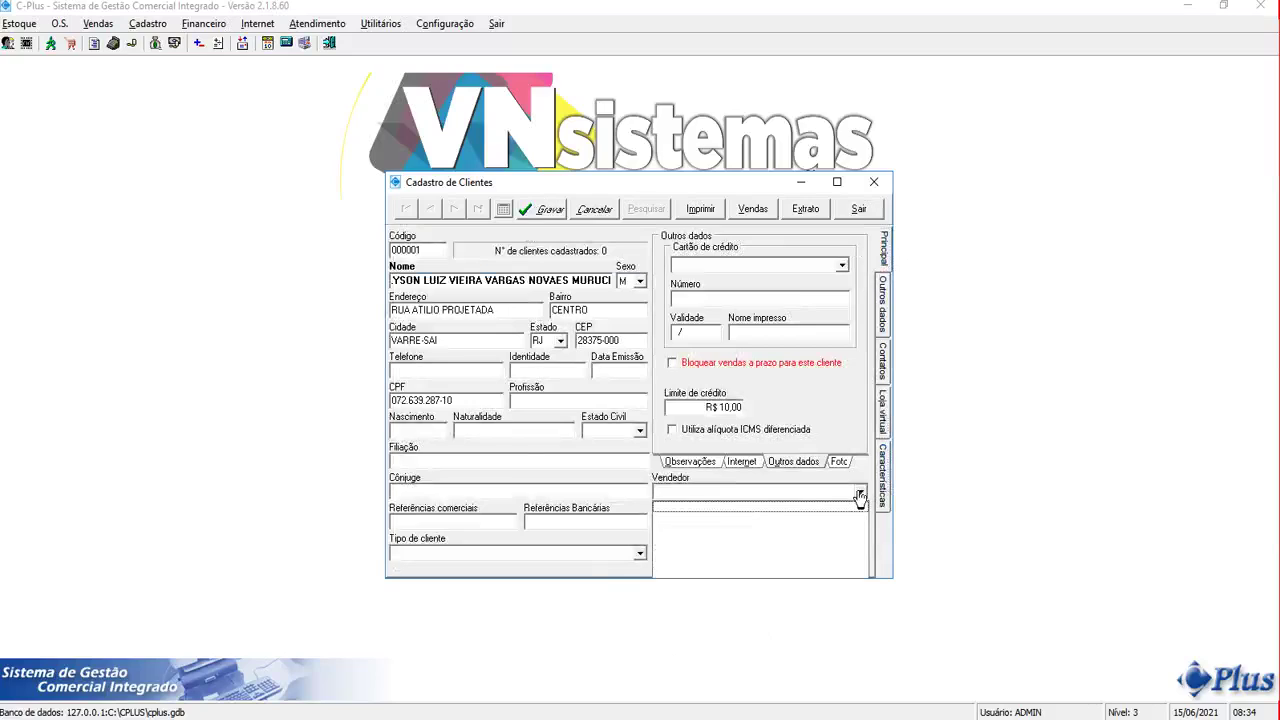
{"action": "left_click", "coordinate": [860, 491]}
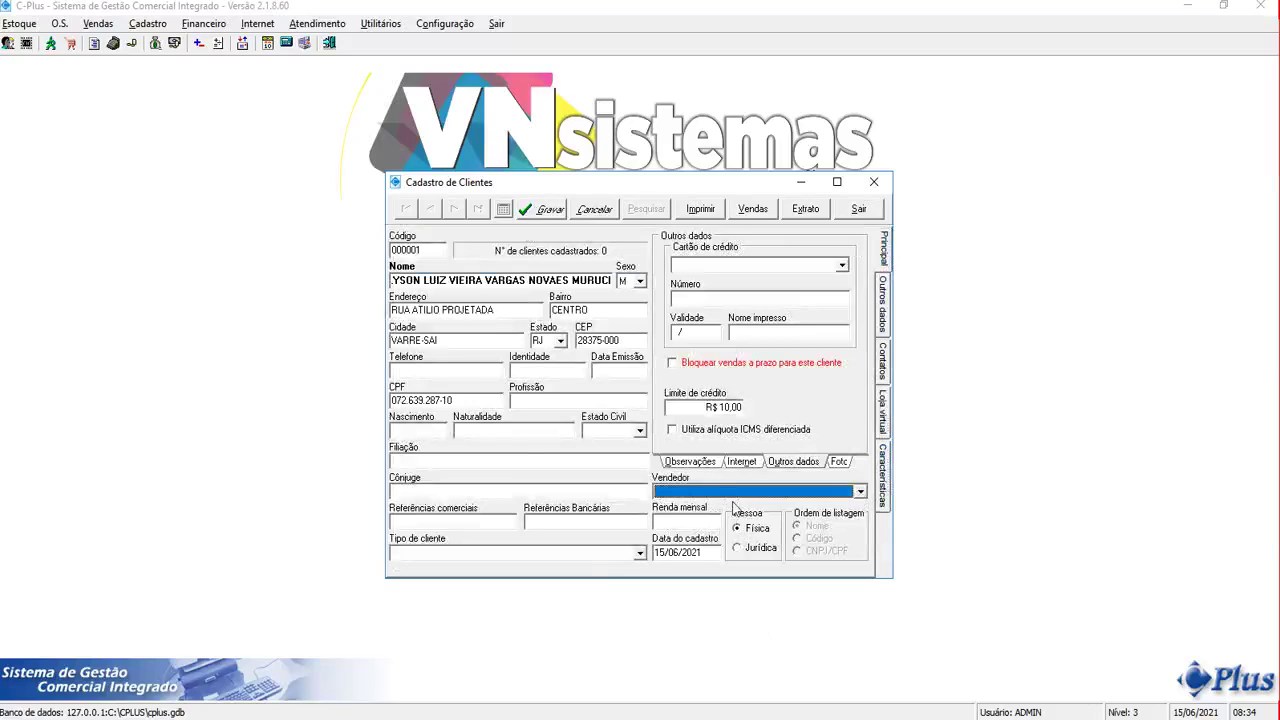
{"action": "left_click", "coordinate": [526, 212]}
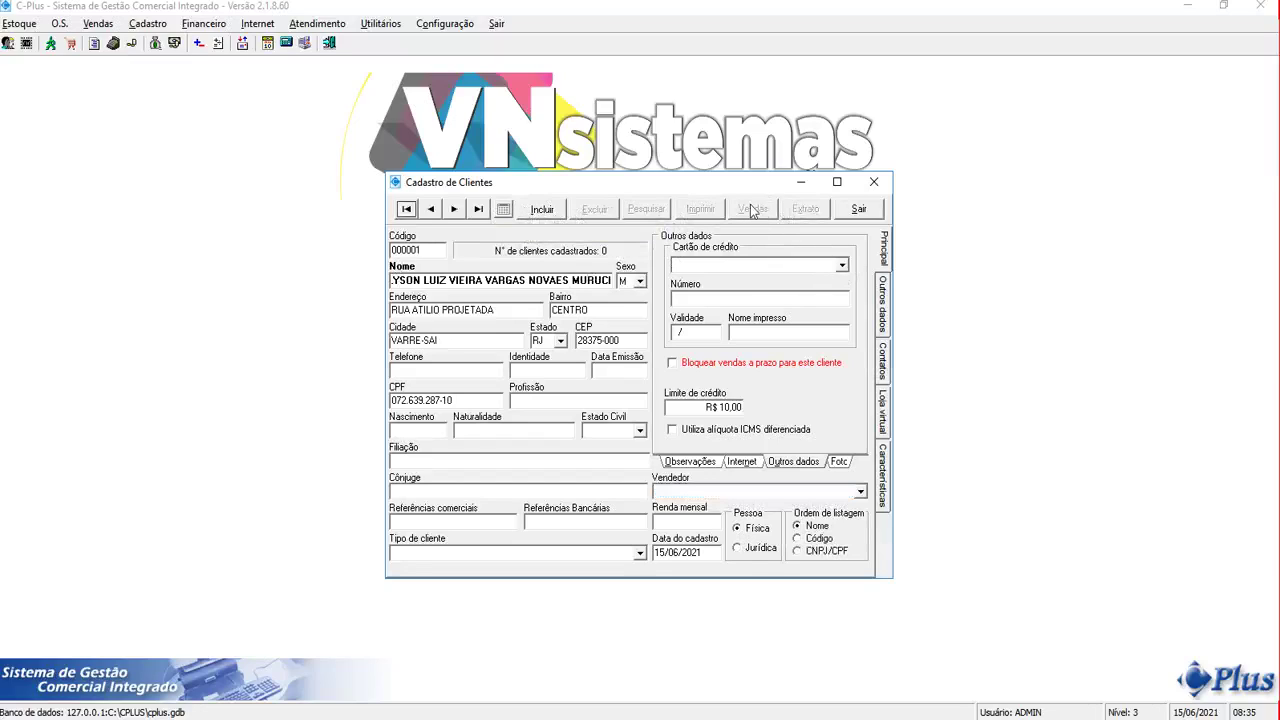
{"action": "left_click", "coordinate": [840, 213]}
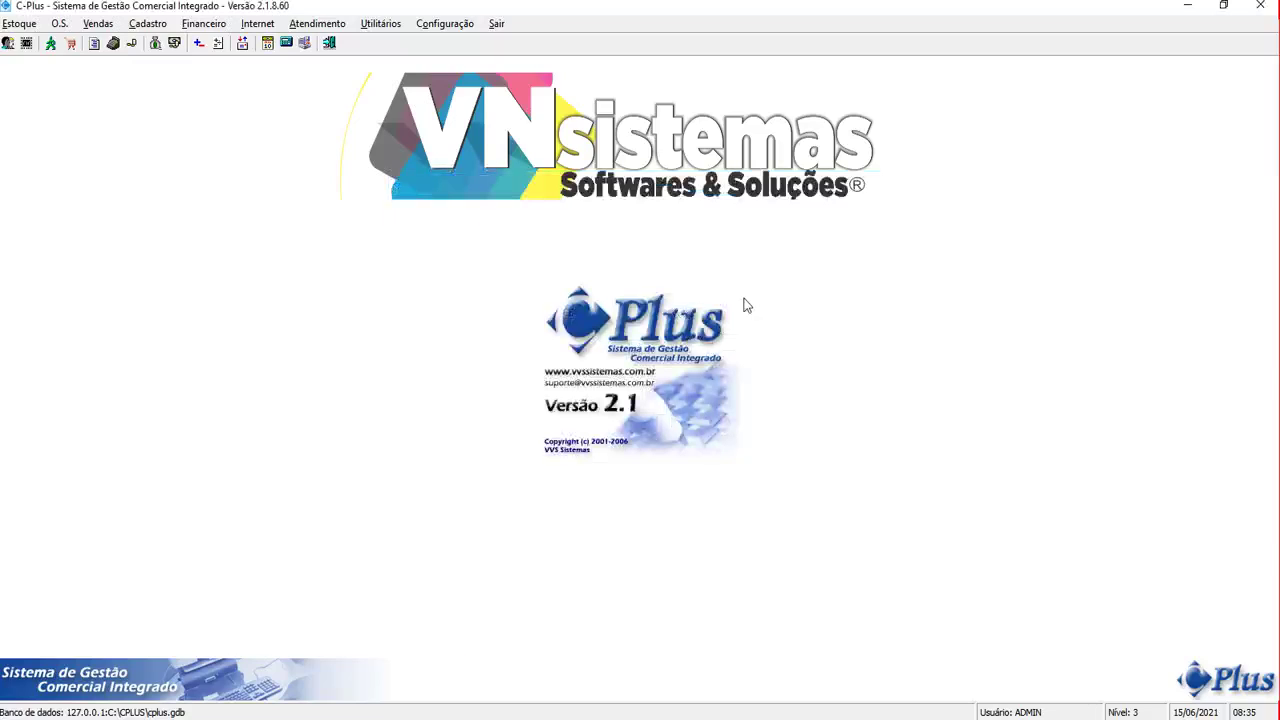
Open the Resumido point-of-sale screen and dismiss the no-salespeople warning
{"action": "left_click", "coordinate": [156, 30]}
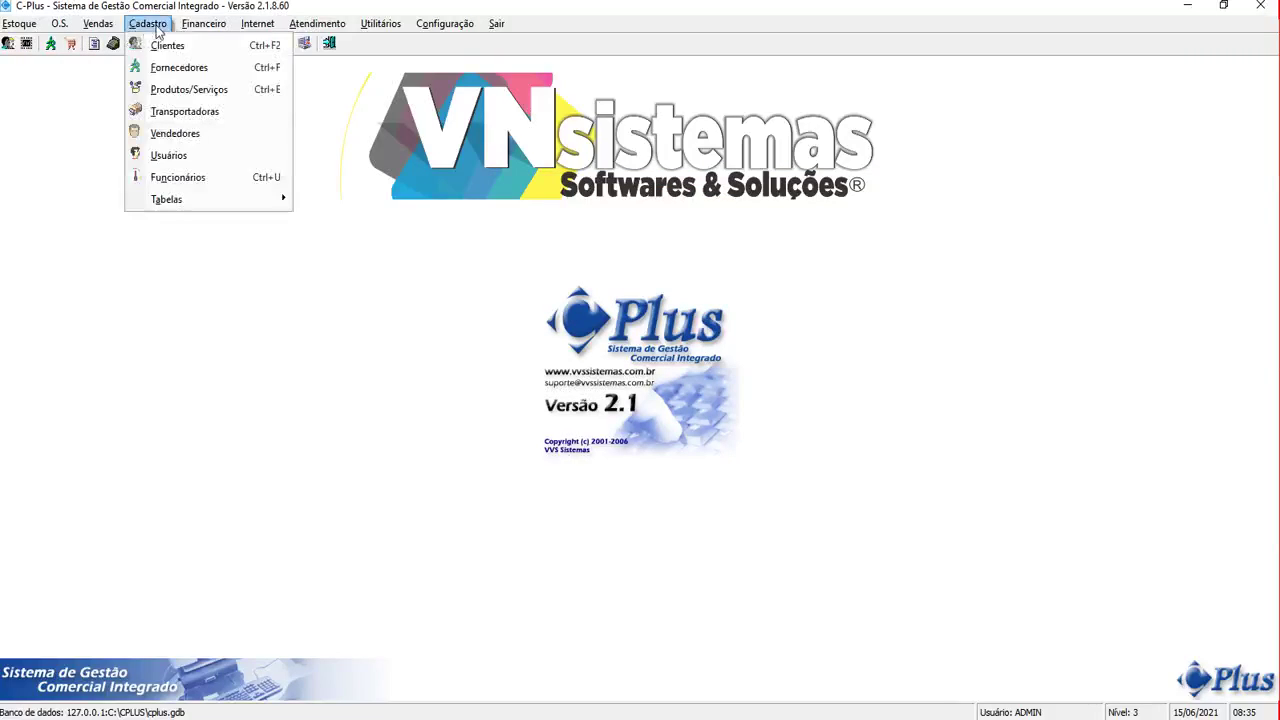
{"action": "mouse_move", "coordinate": [215, 23]}
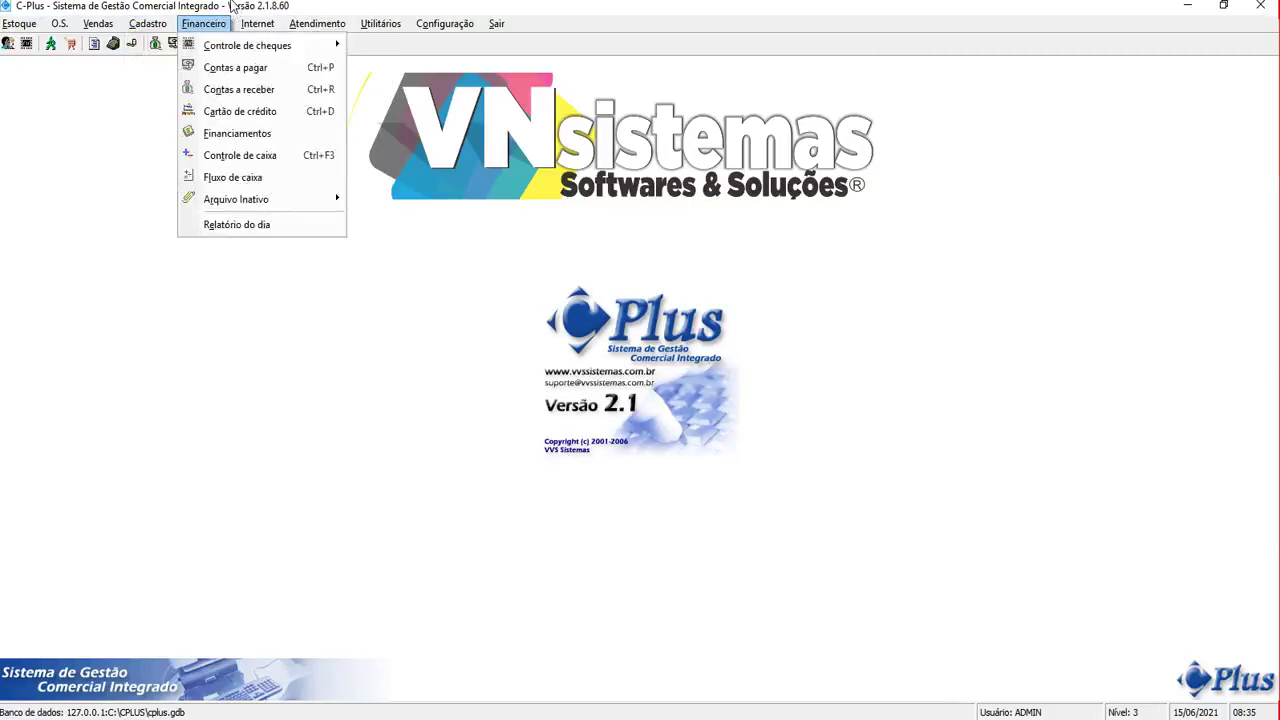
{"action": "mouse_move", "coordinate": [98, 23]}
{"action": "mouse_move", "coordinate": [223, 45]}
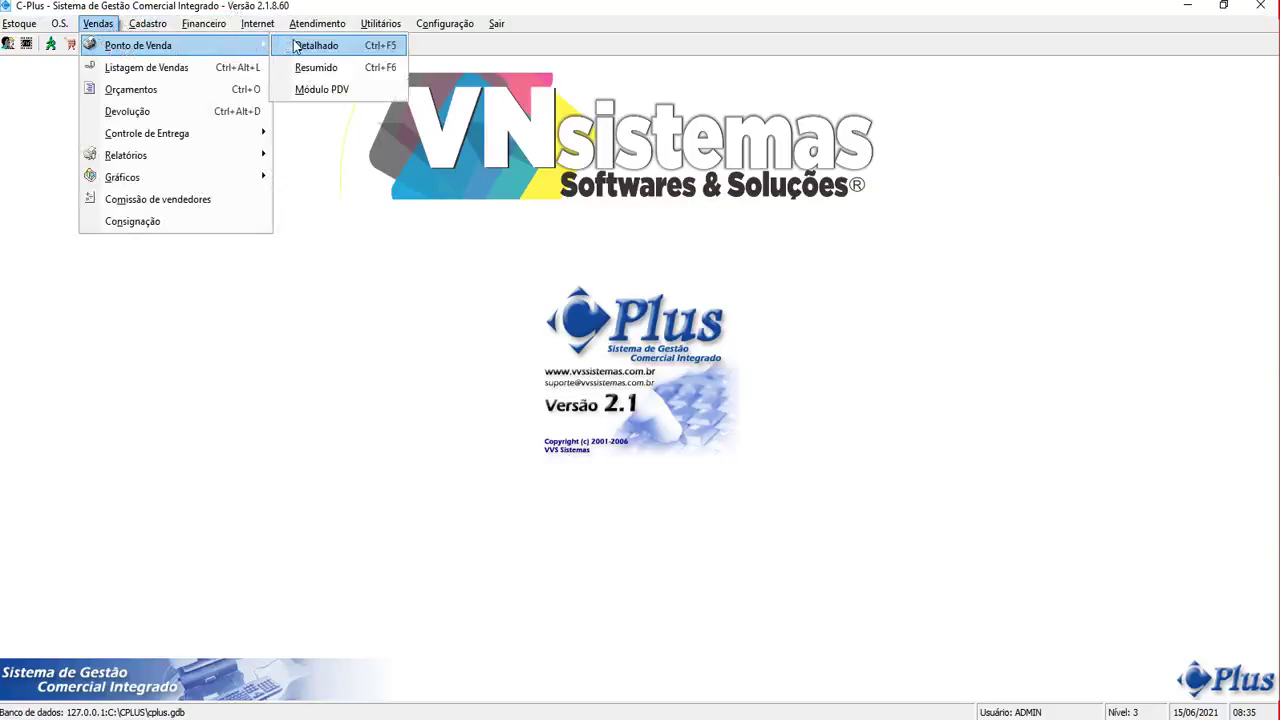
{"action": "left_click", "coordinate": [299, 75]}
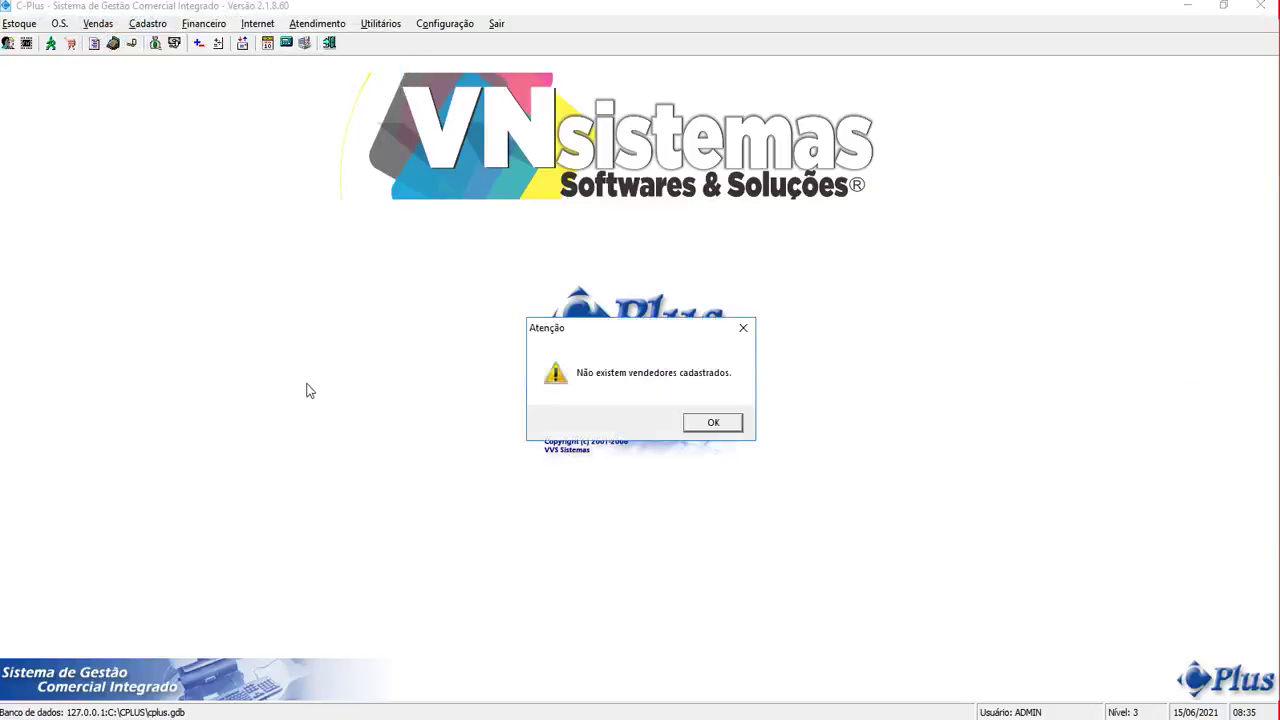
{"action": "left_click", "coordinate": [707, 423]}
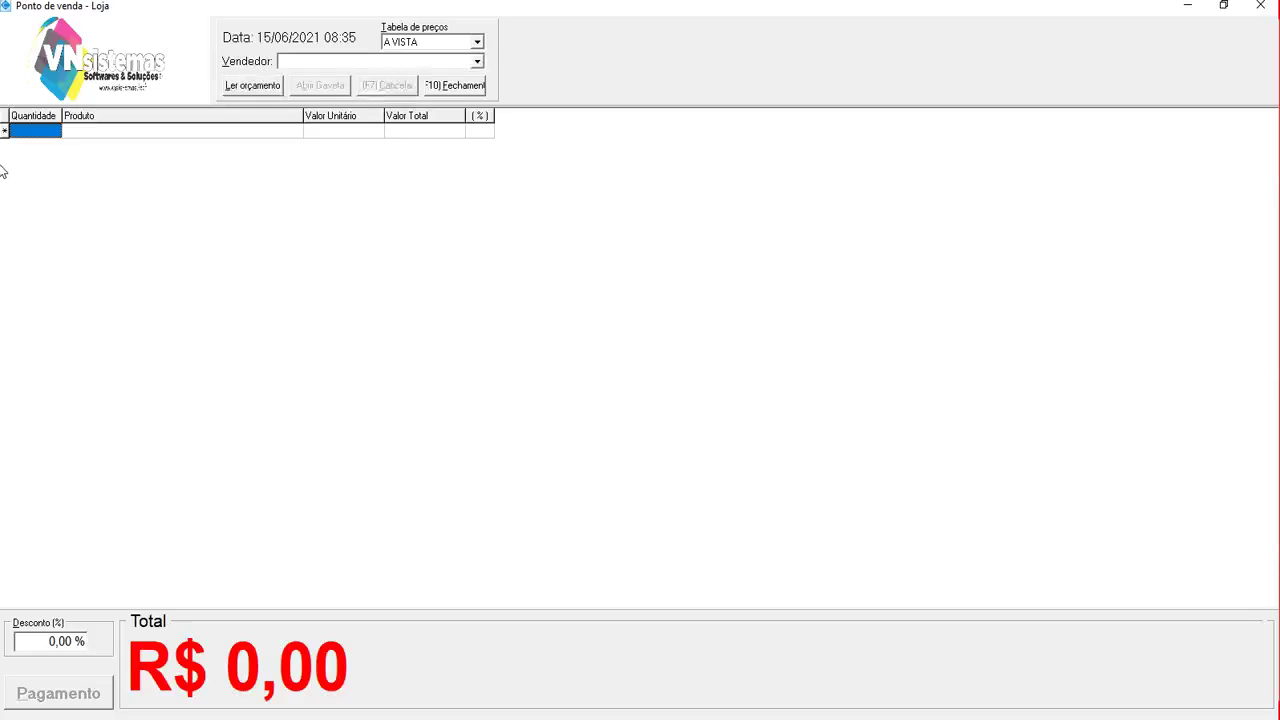
Add PRODUTO TESTE with quantity 15 (R$ 22,50) and acknowledge the stock warning
{"action": "type", "text": "1"}
{"action": "key", "text": "Return"}
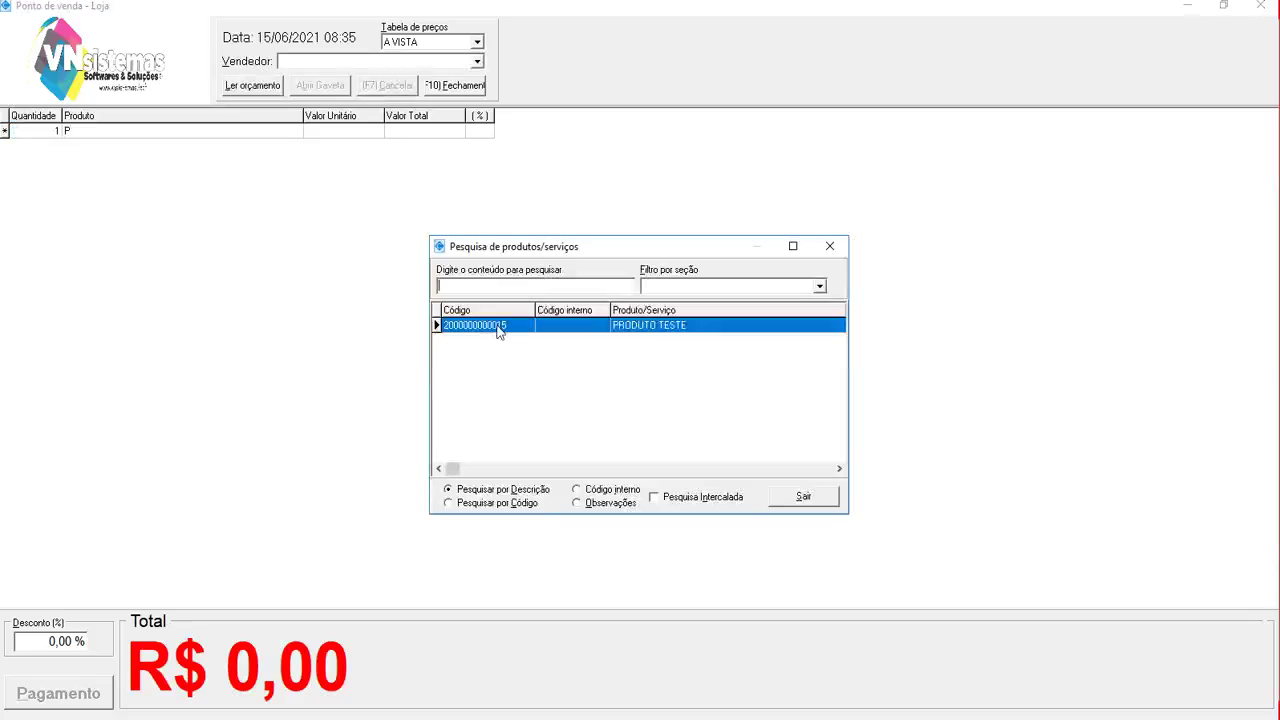
{"action": "double_click", "coordinate": [497, 326]}
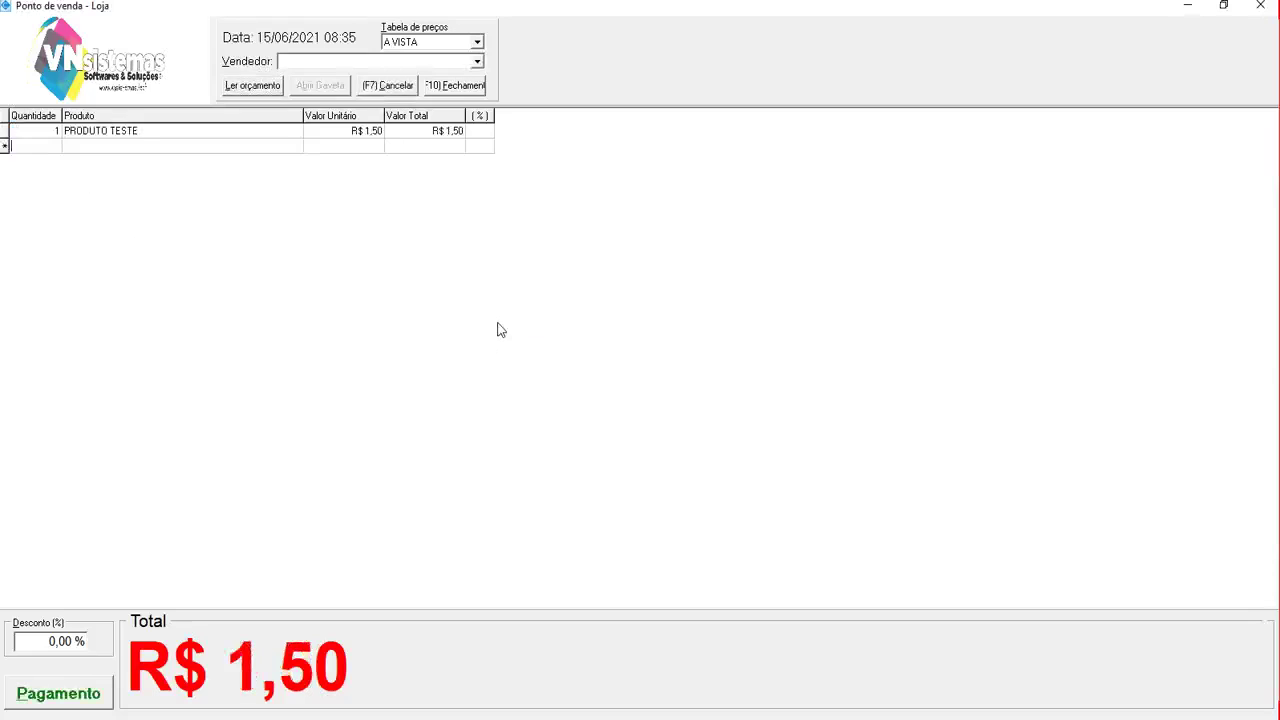
{"action": "left_click", "coordinate": [48, 131]}
{"action": "type", "text": "15"}
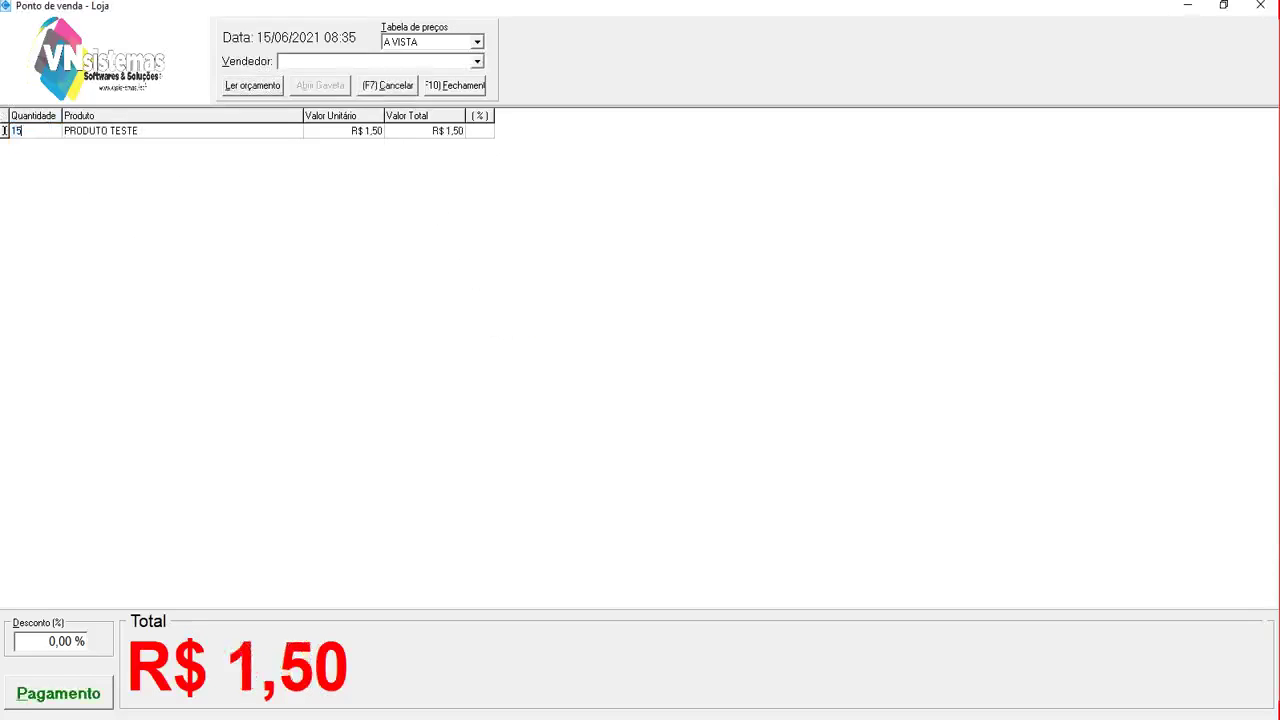
{"action": "key", "text": "Return"}
{"action": "key", "text": "Return"}
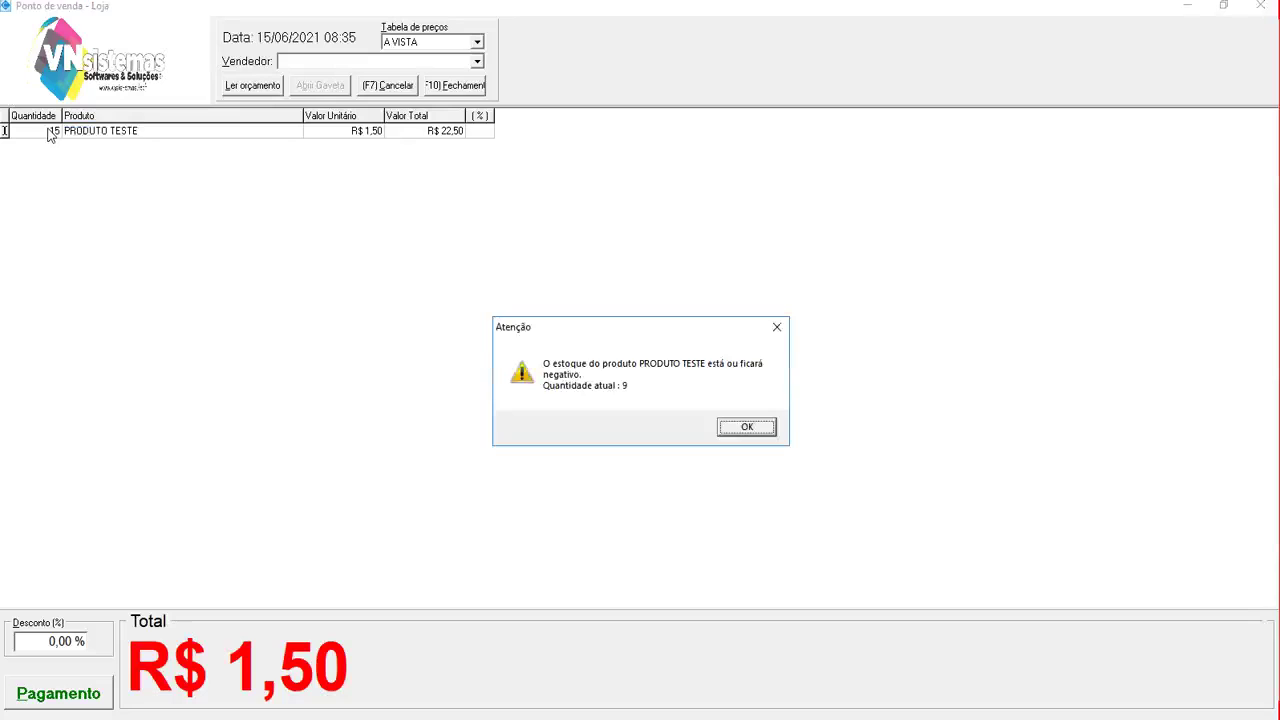
{"action": "left_click", "coordinate": [757, 432]}
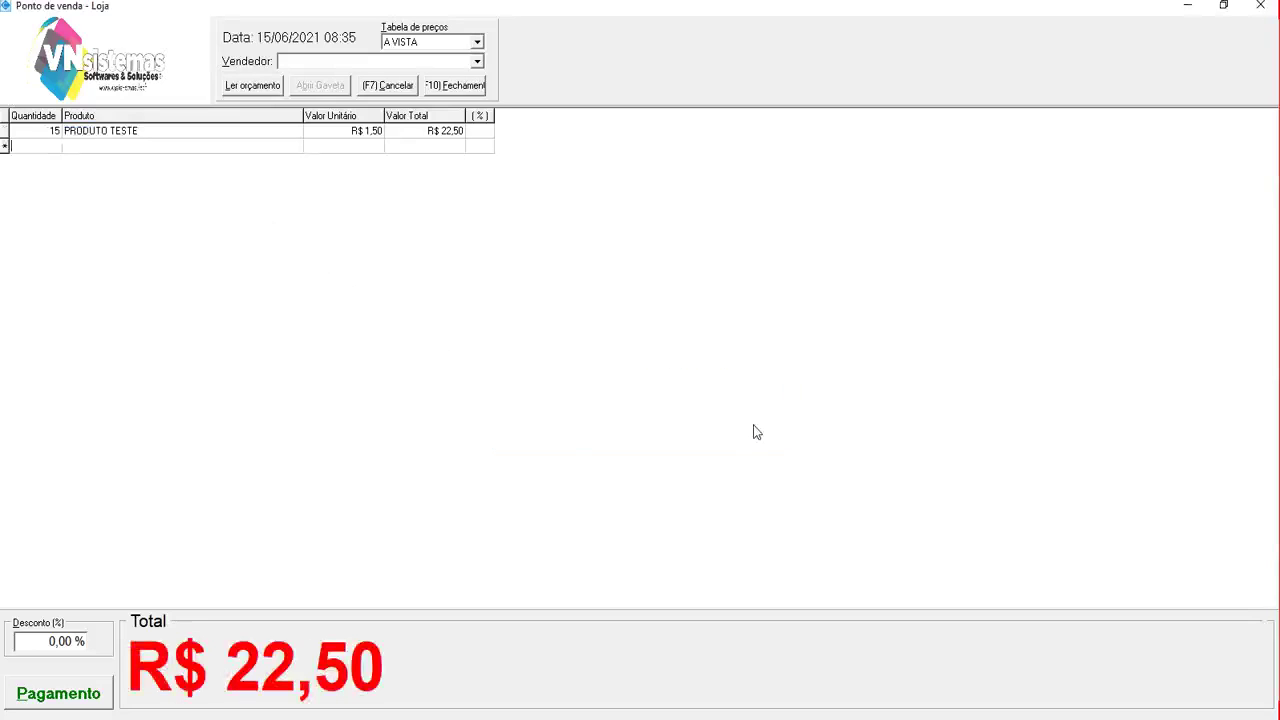
Pay the R$ 22,50 in cash (1 - Dinheiro), save the entry, skip printing and close the screen
{"action": "left_click", "coordinate": [38, 692]}
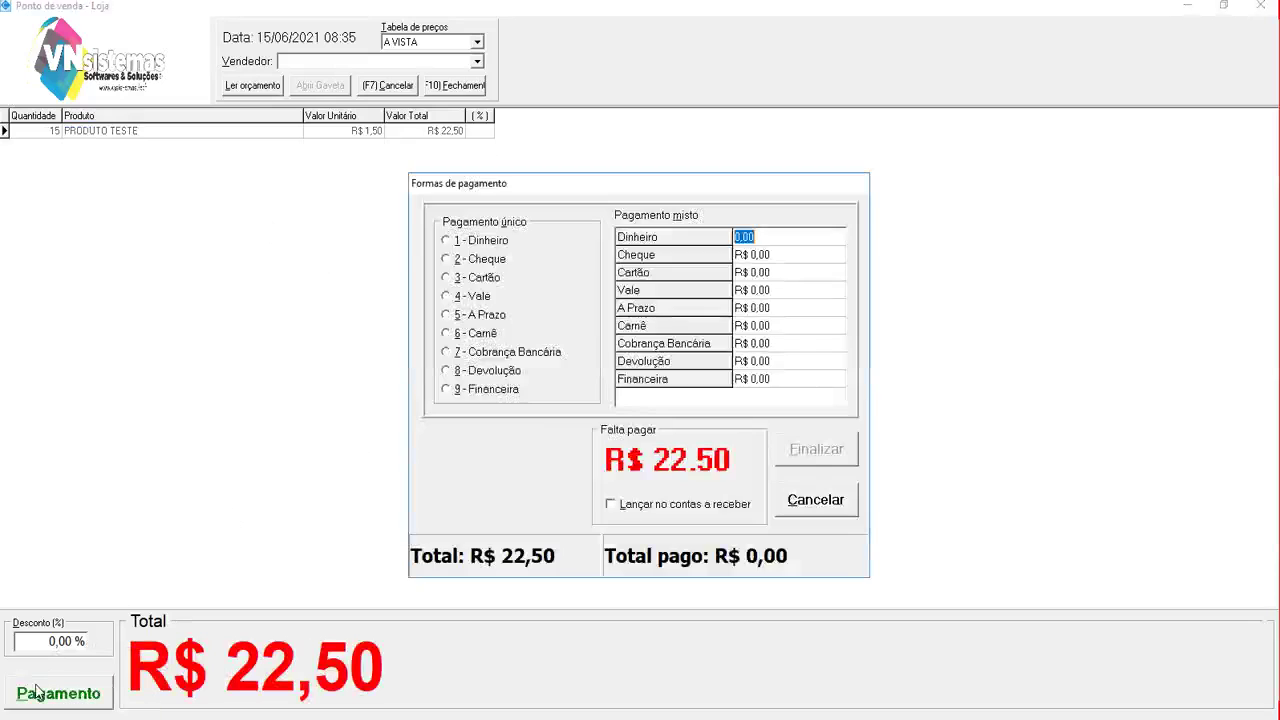
{"action": "left_click", "coordinate": [446, 243]}
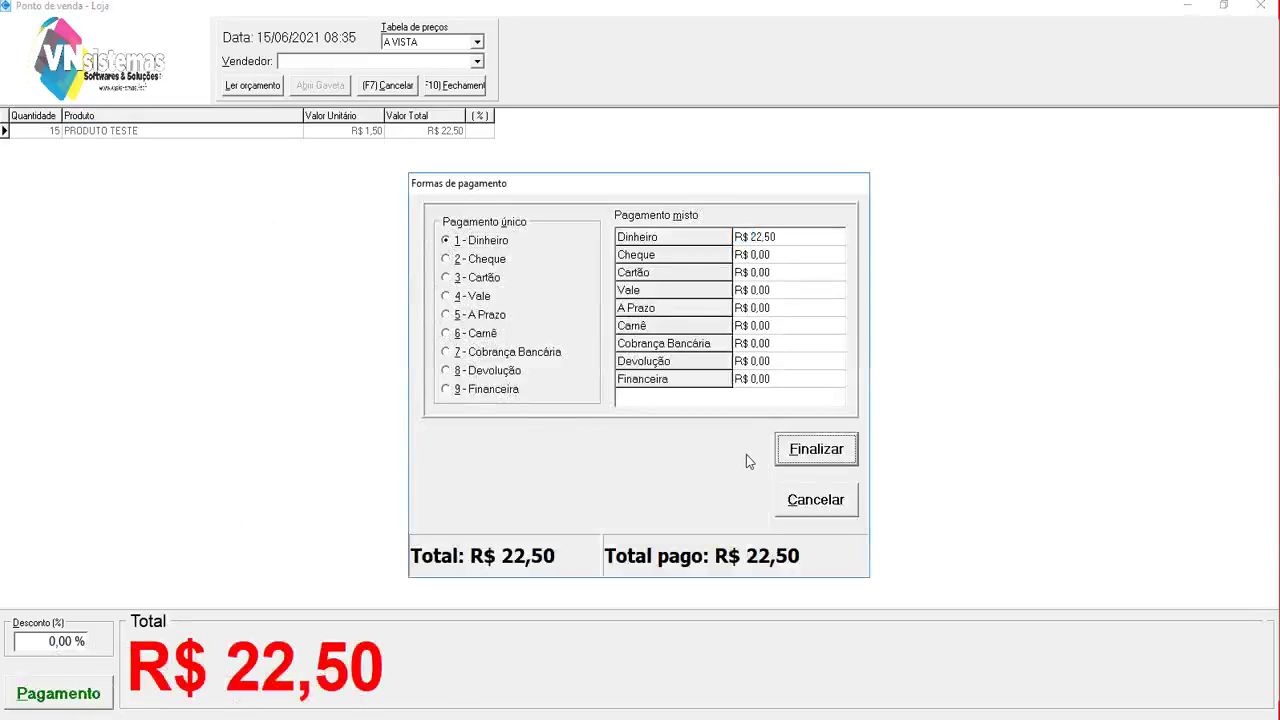
{"action": "left_click", "coordinate": [816, 452]}
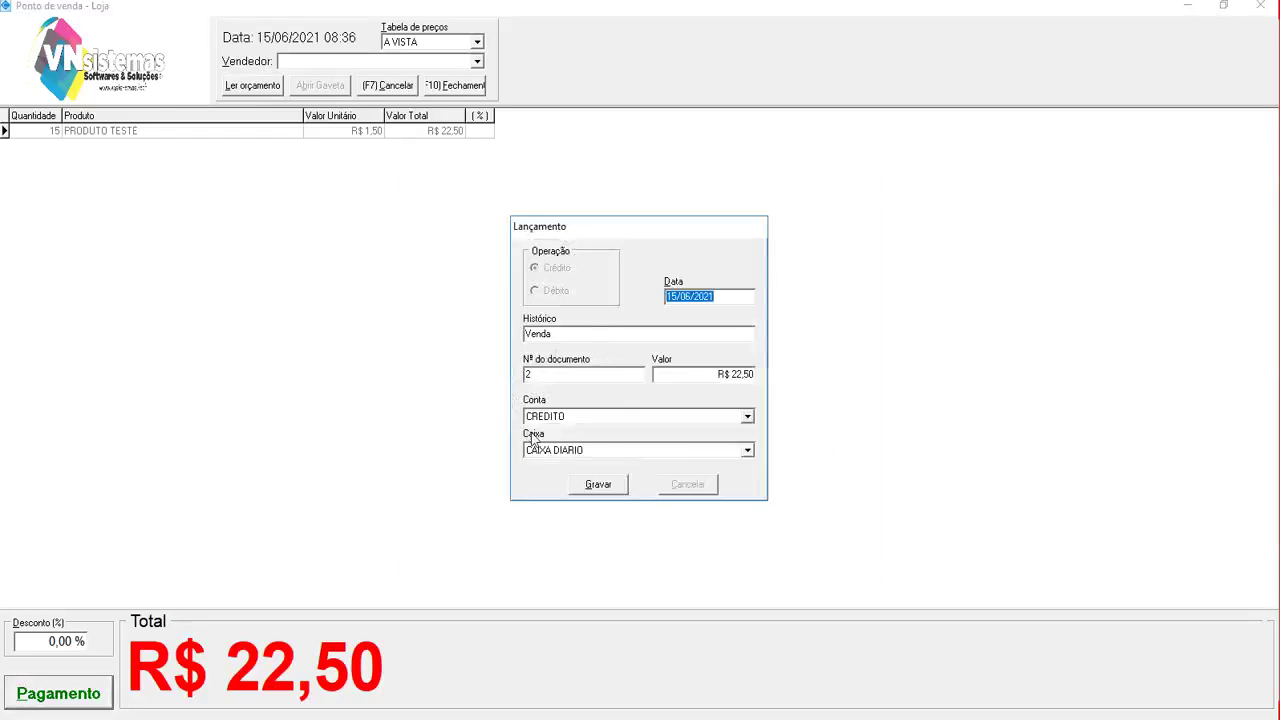
{"action": "left_click", "coordinate": [598, 484]}
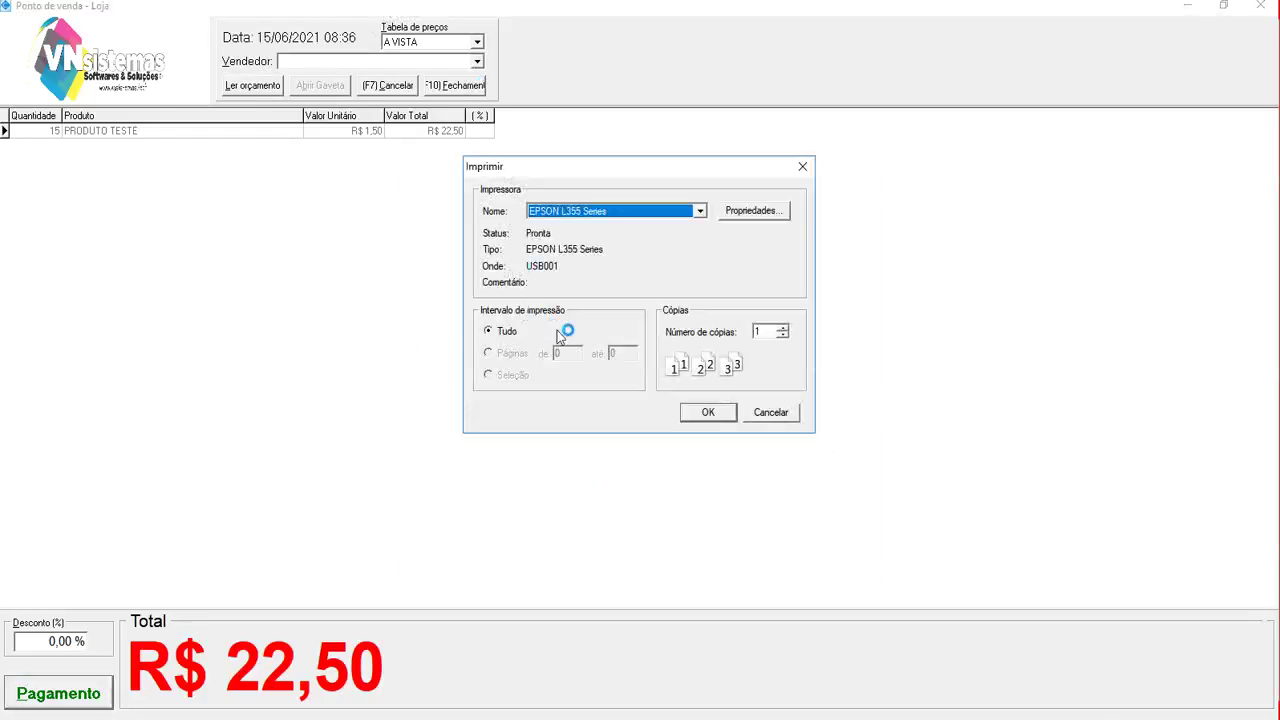
{"action": "left_click", "coordinate": [765, 412]}
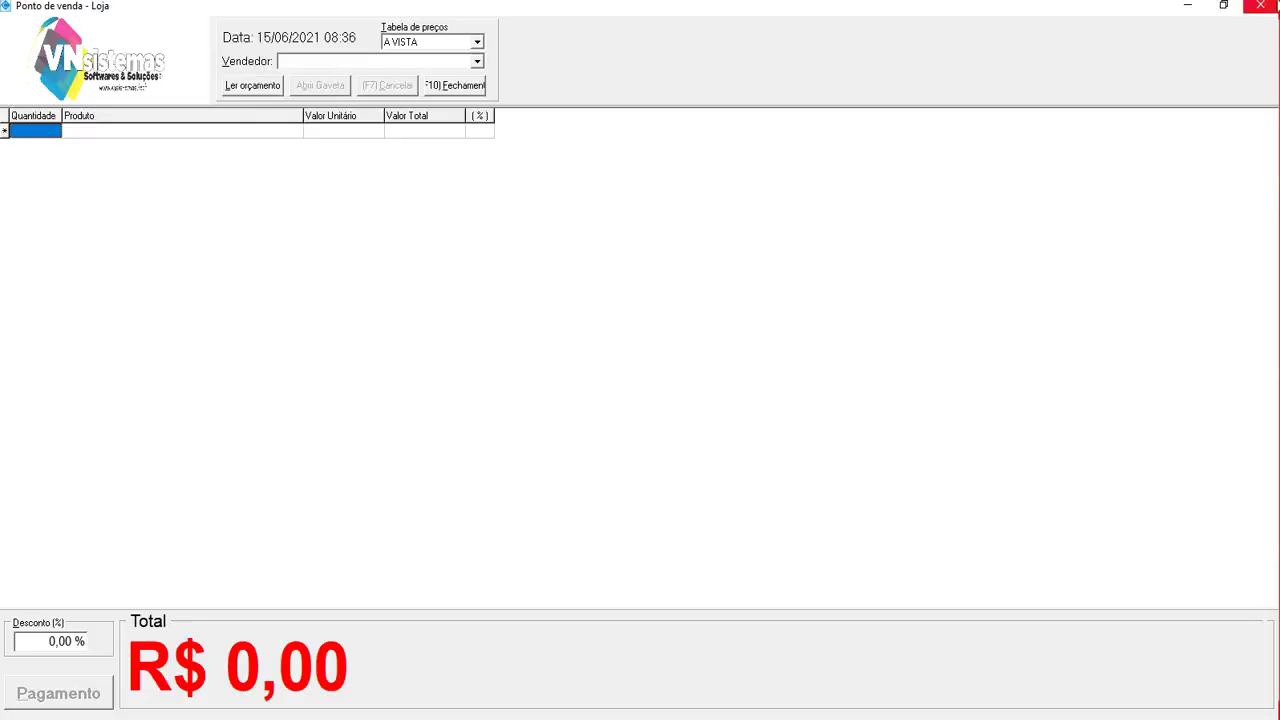
{"action": "left_click", "coordinate": [1260, 8]}
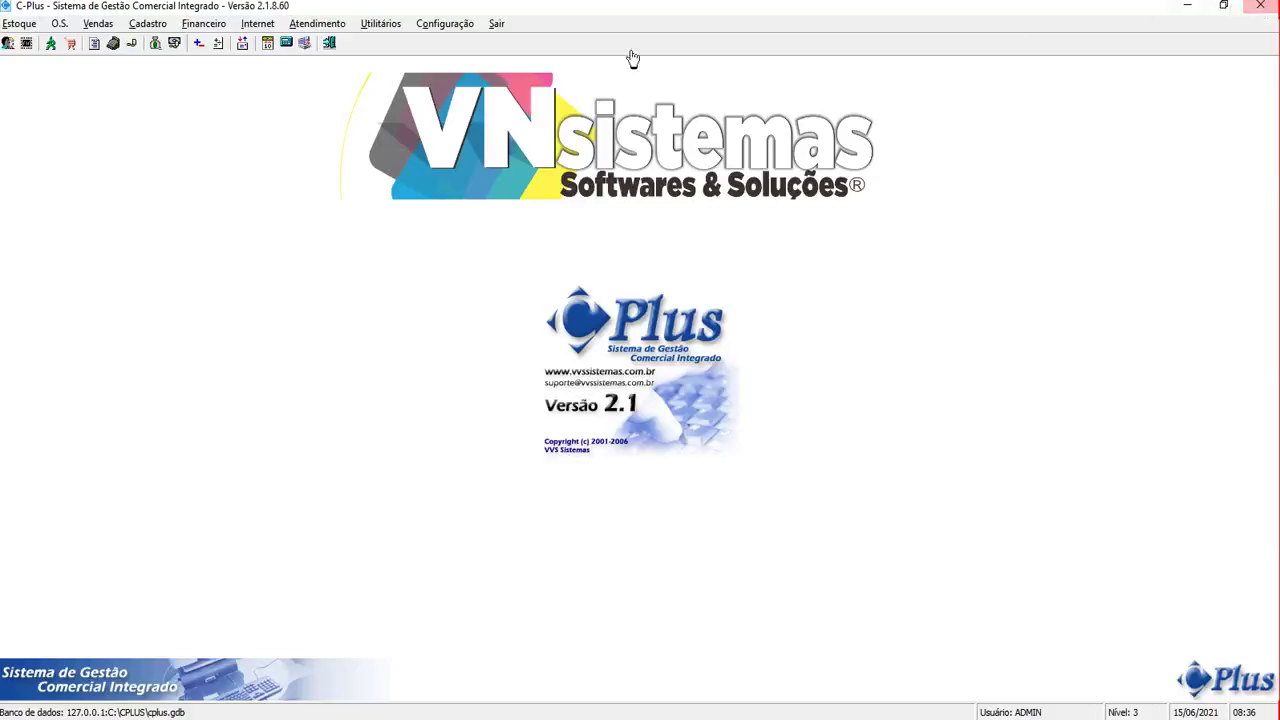
Open the Detalhado point-of-sale screen and select the registered client in Nome
{"action": "left_click", "coordinate": [108, 24]}
{"action": "mouse_move", "coordinate": [120, 45]}
{"action": "left_click", "coordinate": [305, 45]}
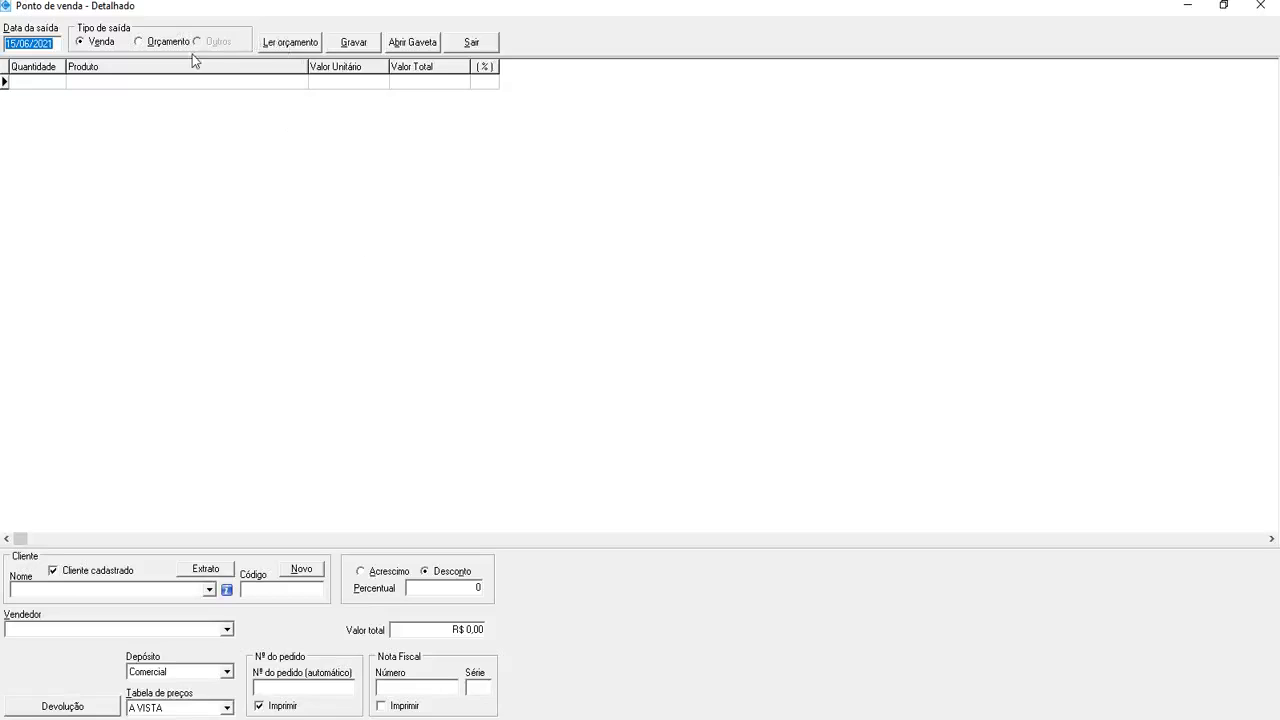
{"action": "left_click", "coordinate": [208, 591]}
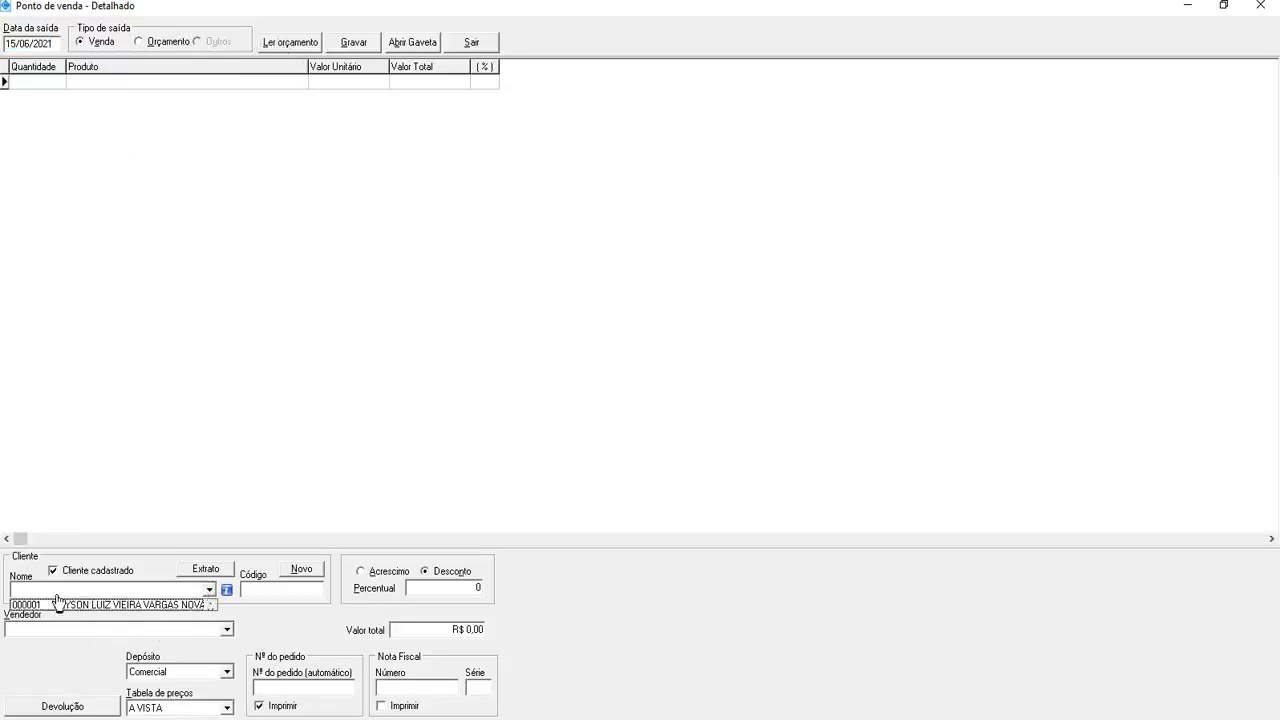
{"action": "left_click", "coordinate": [70, 605]}
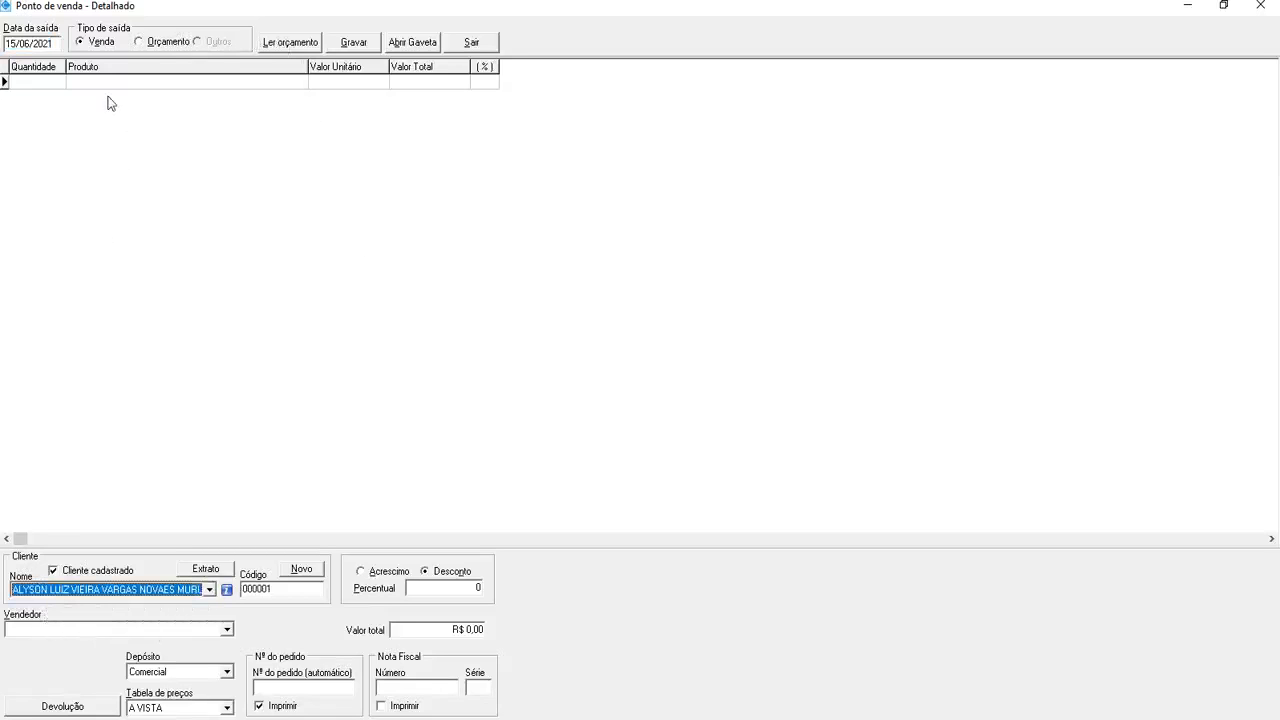
Add 10 units of PRODUTO TESTE (R$ 15,00), acknowledging the negative stock warning
{"action": "left_click", "coordinate": [22, 84]}
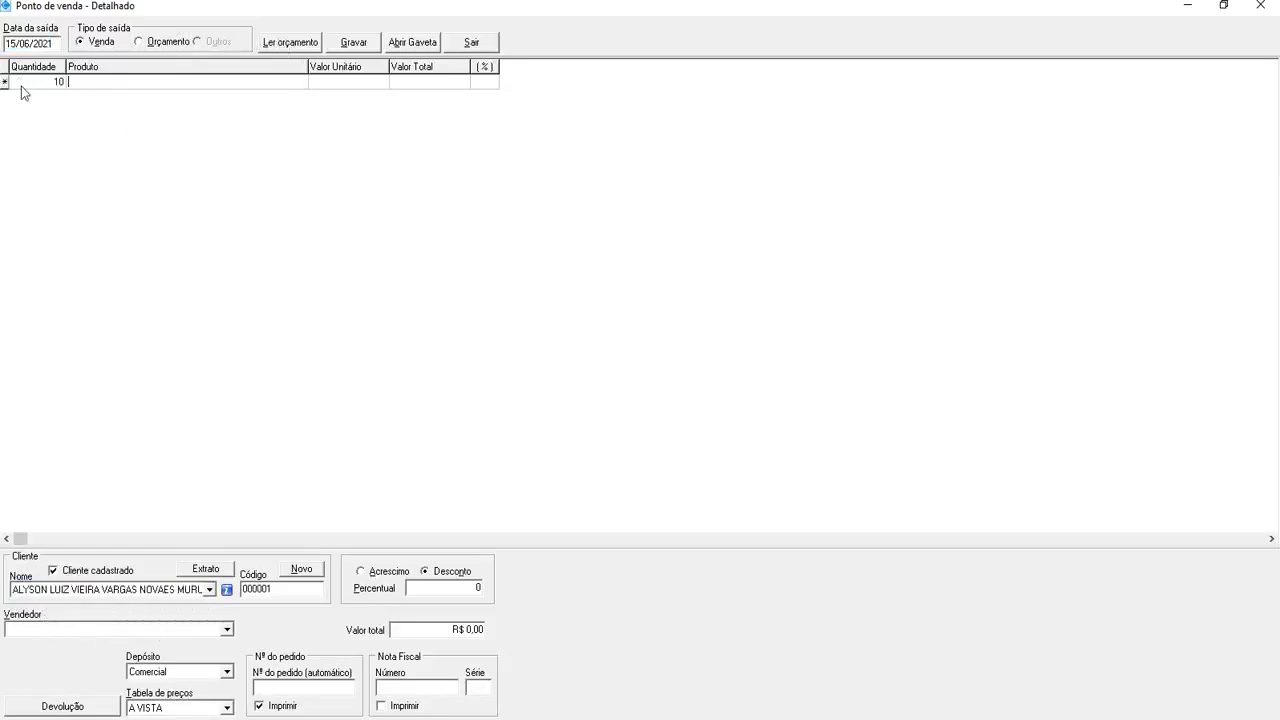
{"action": "key", "text": "Return"}
{"action": "key", "text": "Return"}
{"action": "key", "text": "Return"}
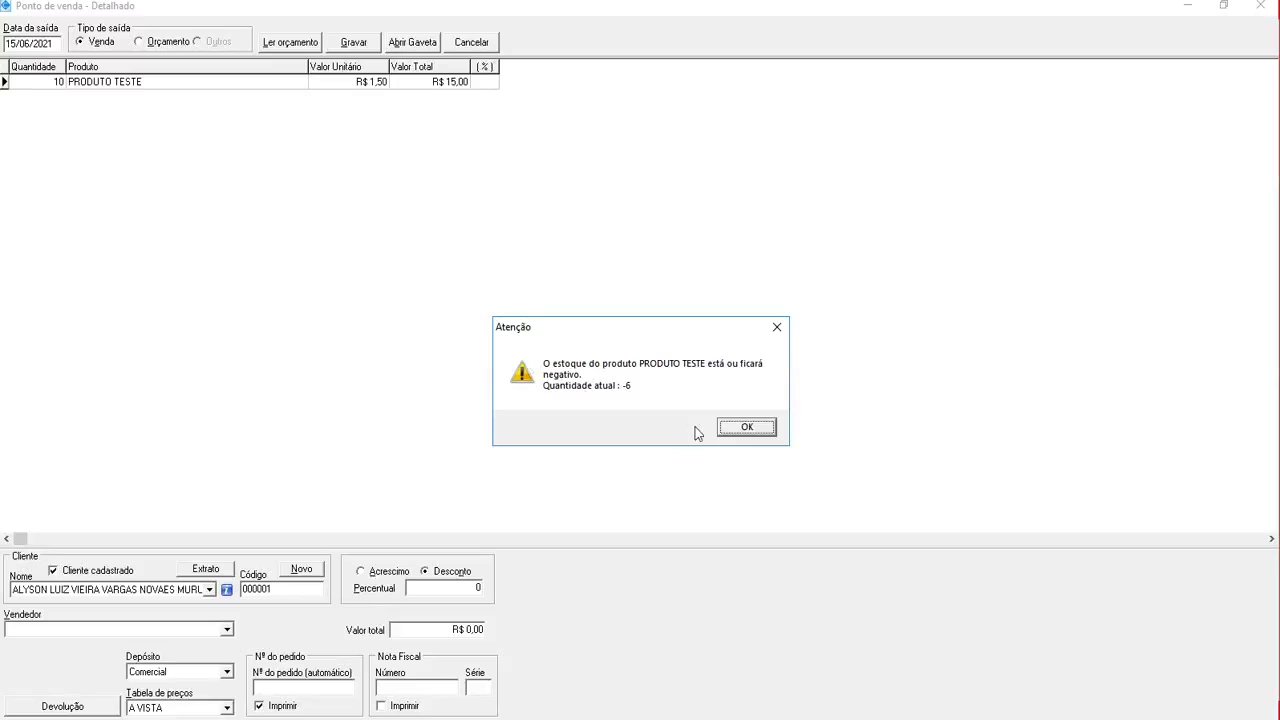
{"action": "left_click", "coordinate": [746, 427]}
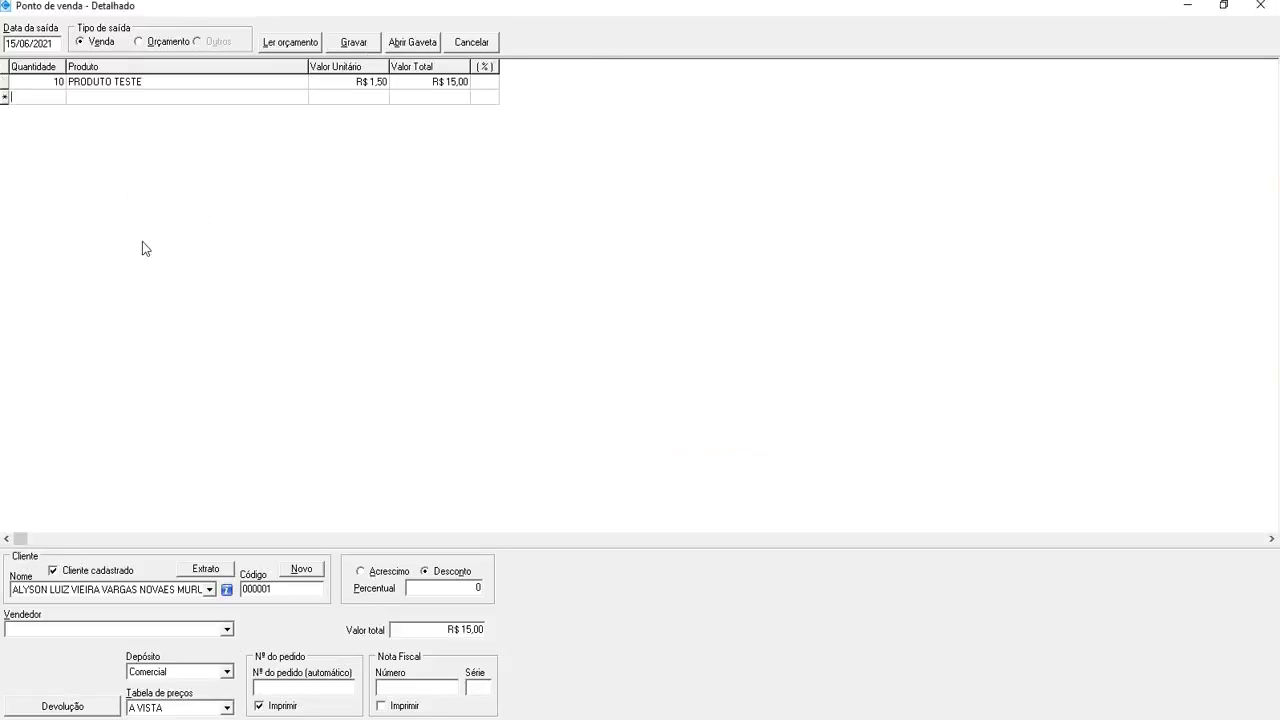
{"action": "key", "text": "Up"}
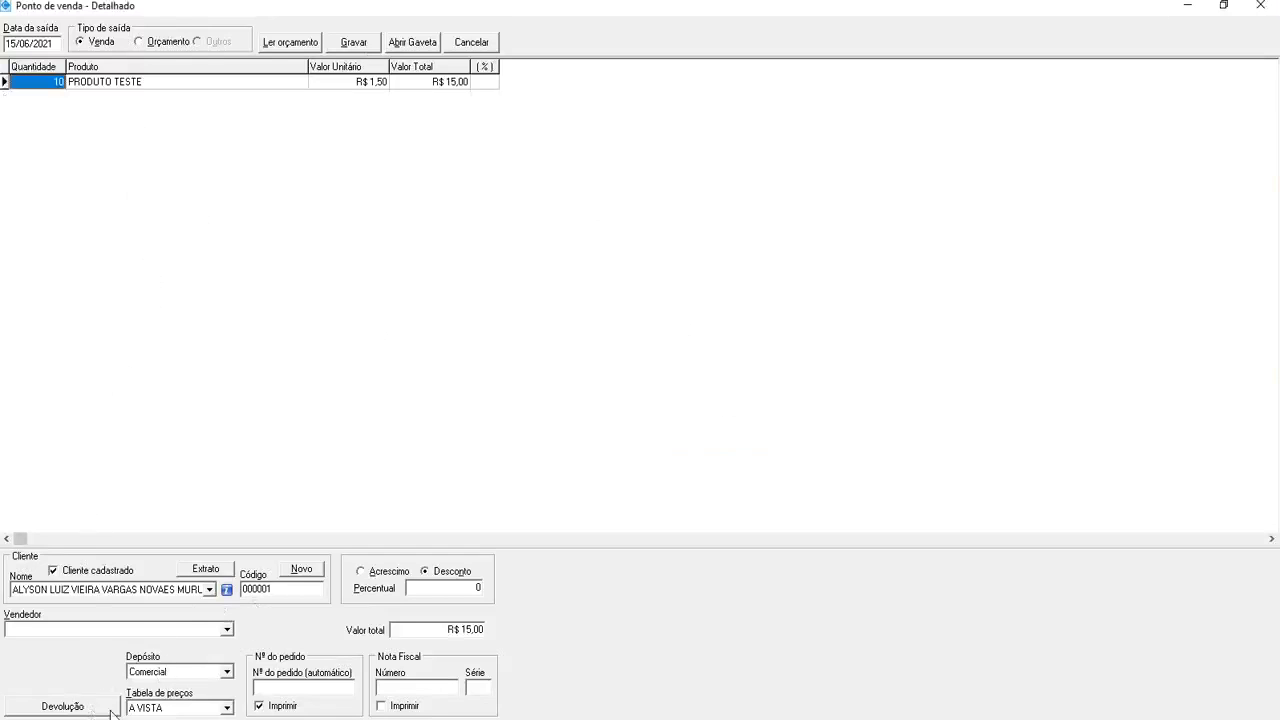
Pay the R$ 15,00 in cash, save the CAIXA DIARIO entry and finish without printing
{"action": "left_click", "coordinate": [366, 47]}
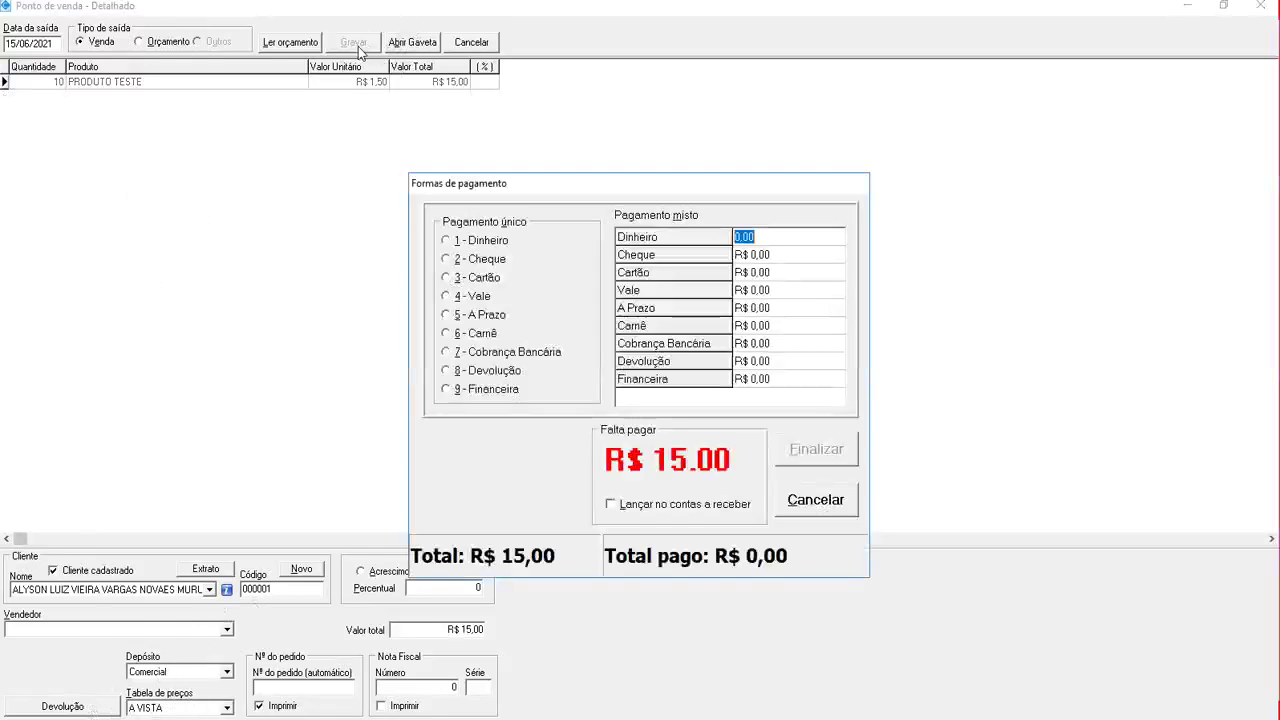
{"action": "left_click", "coordinate": [447, 241]}
{"action": "left_click", "coordinate": [801, 452]}
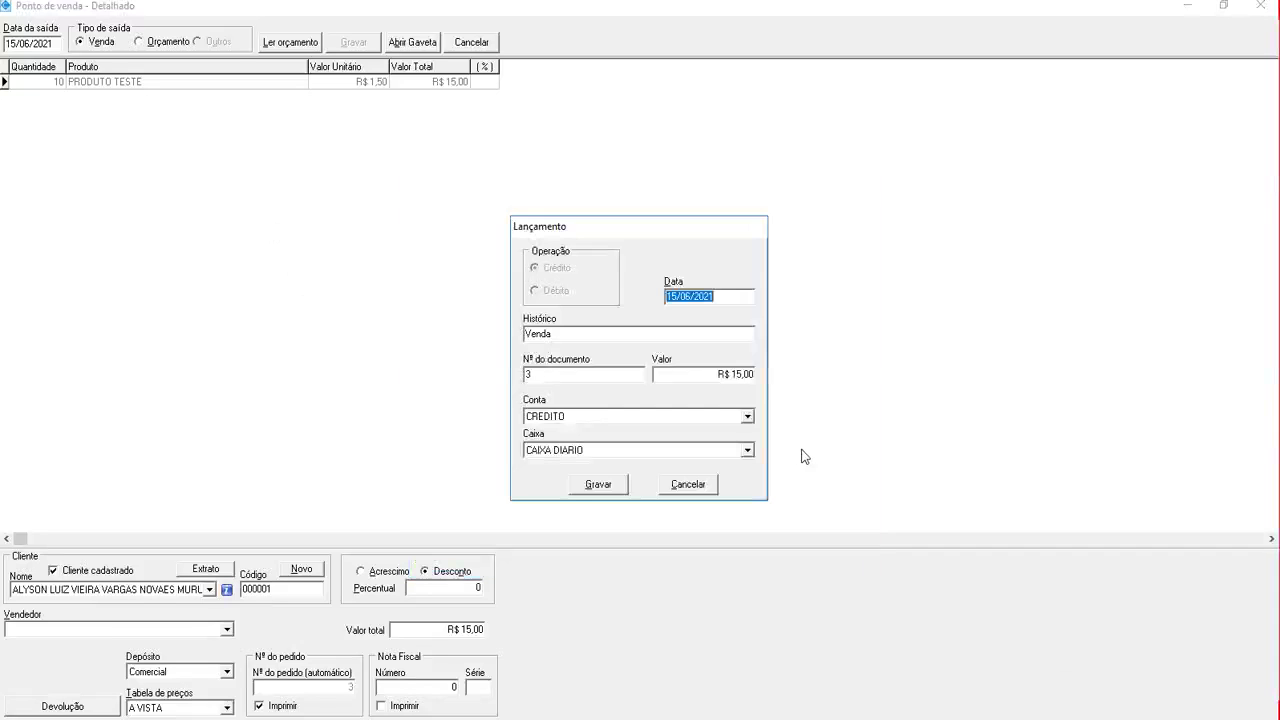
{"action": "left_click", "coordinate": [595, 486]}
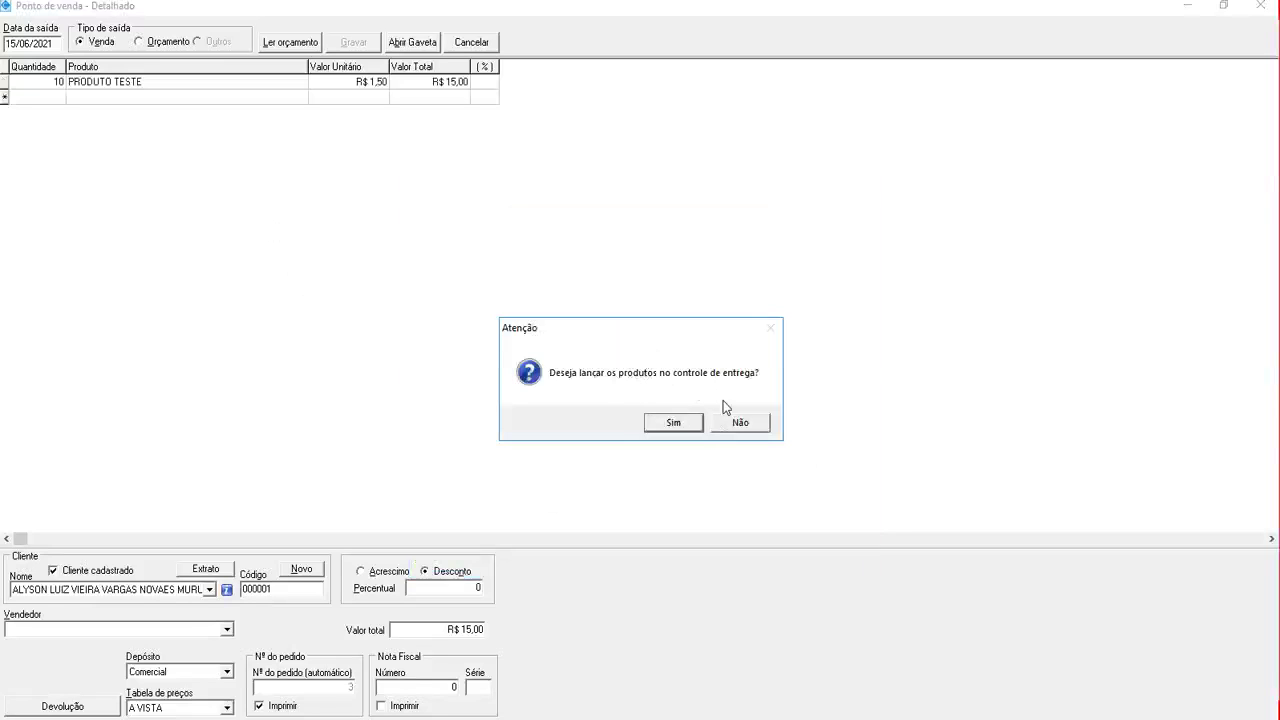
{"action": "left_click", "coordinate": [727, 426]}
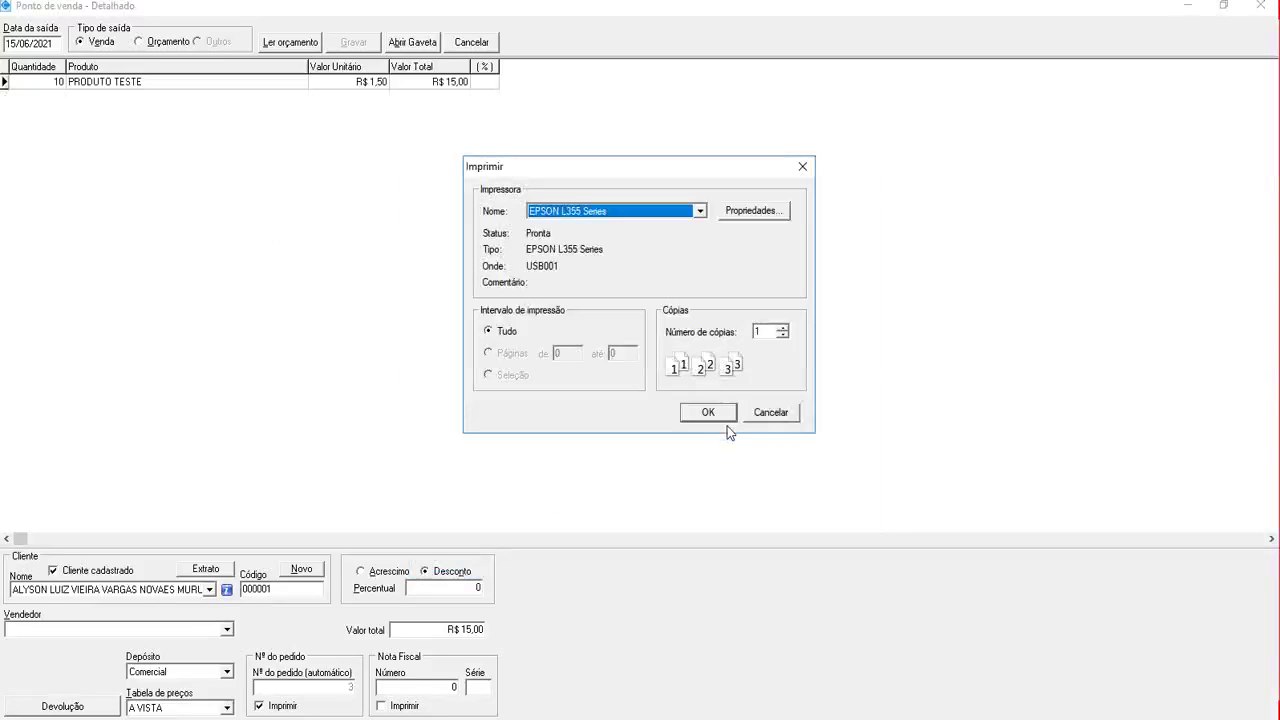
{"action": "left_click", "coordinate": [779, 418]}
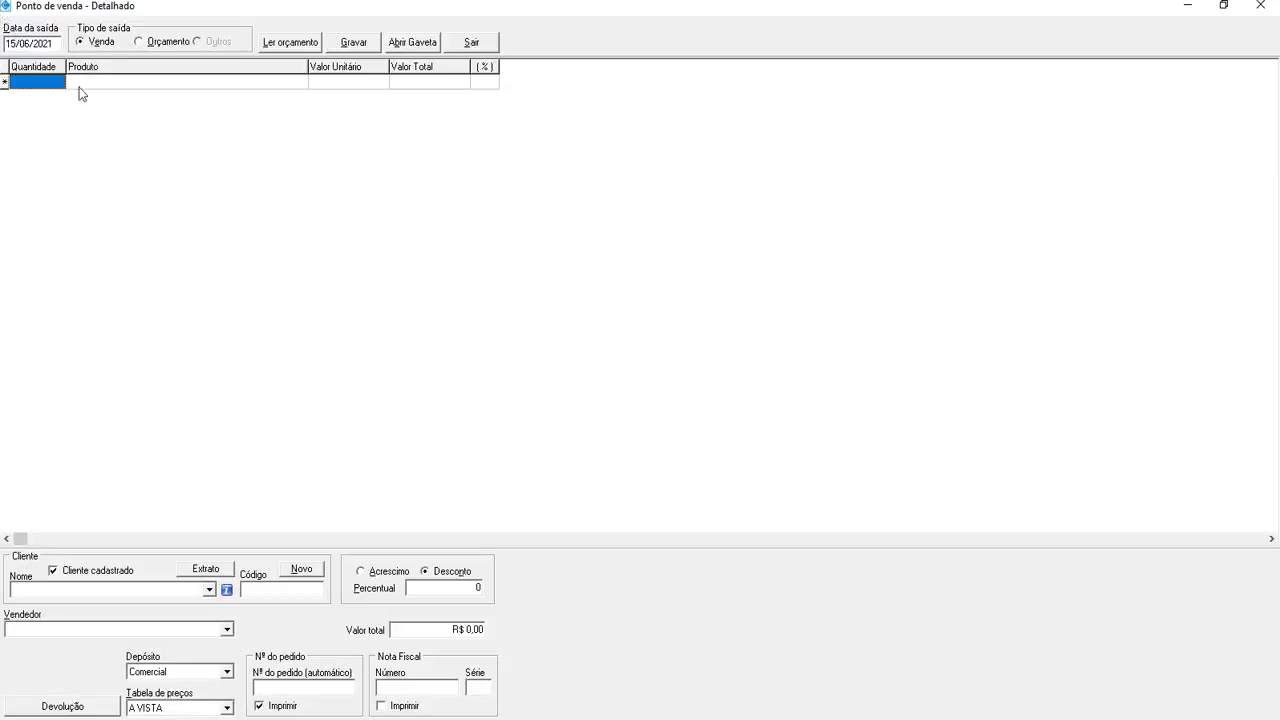
Enter 15 units of PRODUTO TESTE (R$ 22,50) and select the registered client in Nome
{"action": "type", "text": "15"}
{"action": "key", "text": "Tab"}
{"action": "type", "text": "P"}
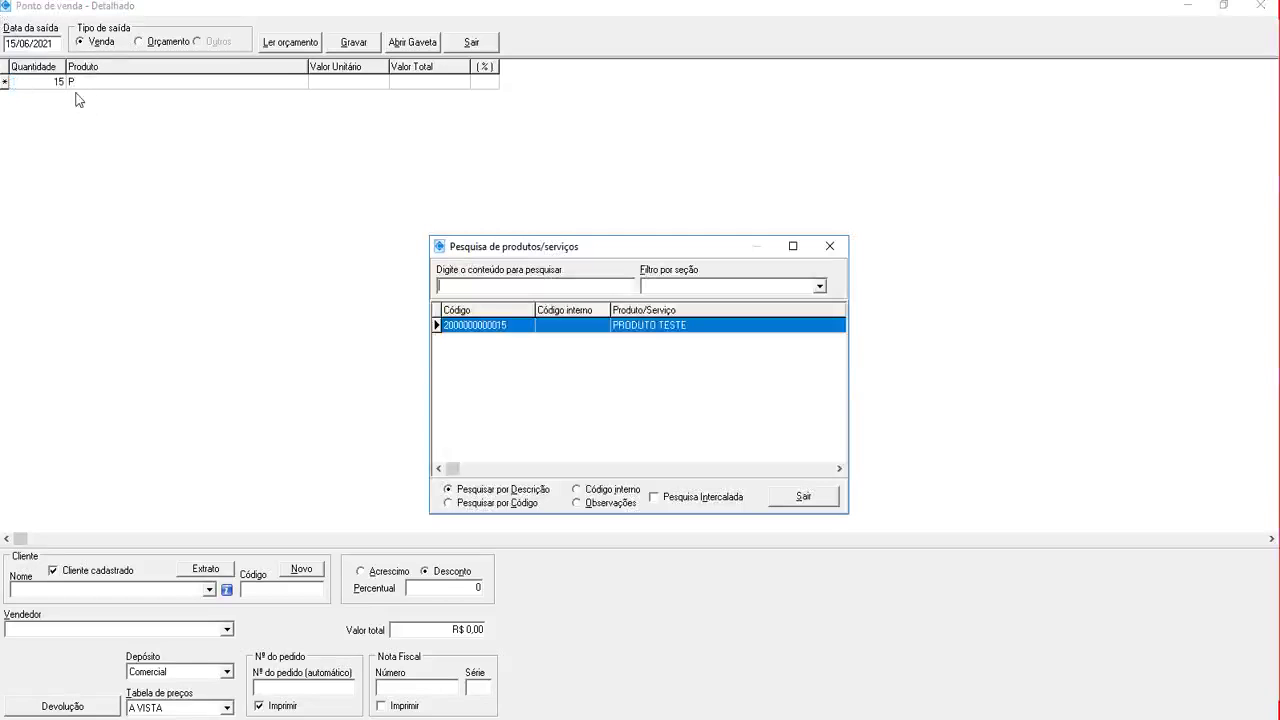
{"action": "key", "text": "Return"}
{"action": "key", "text": "Return"}
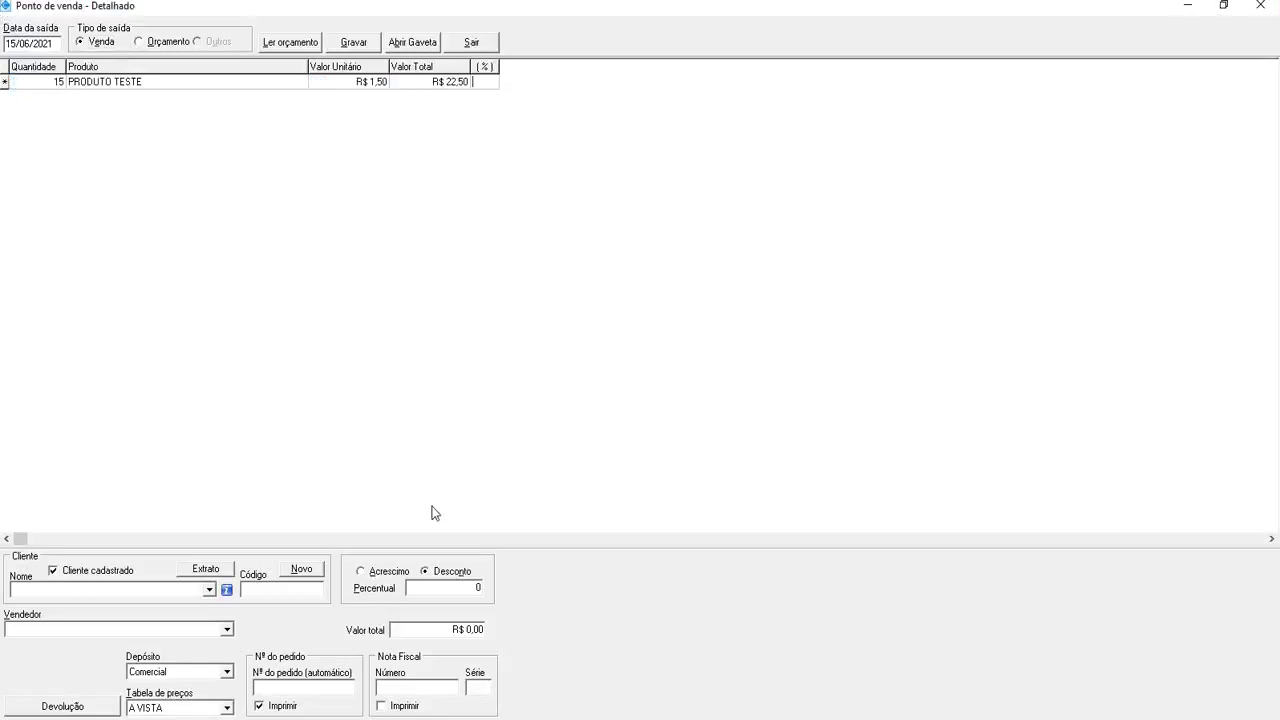
{"action": "left_click", "coordinate": [766, 428]}
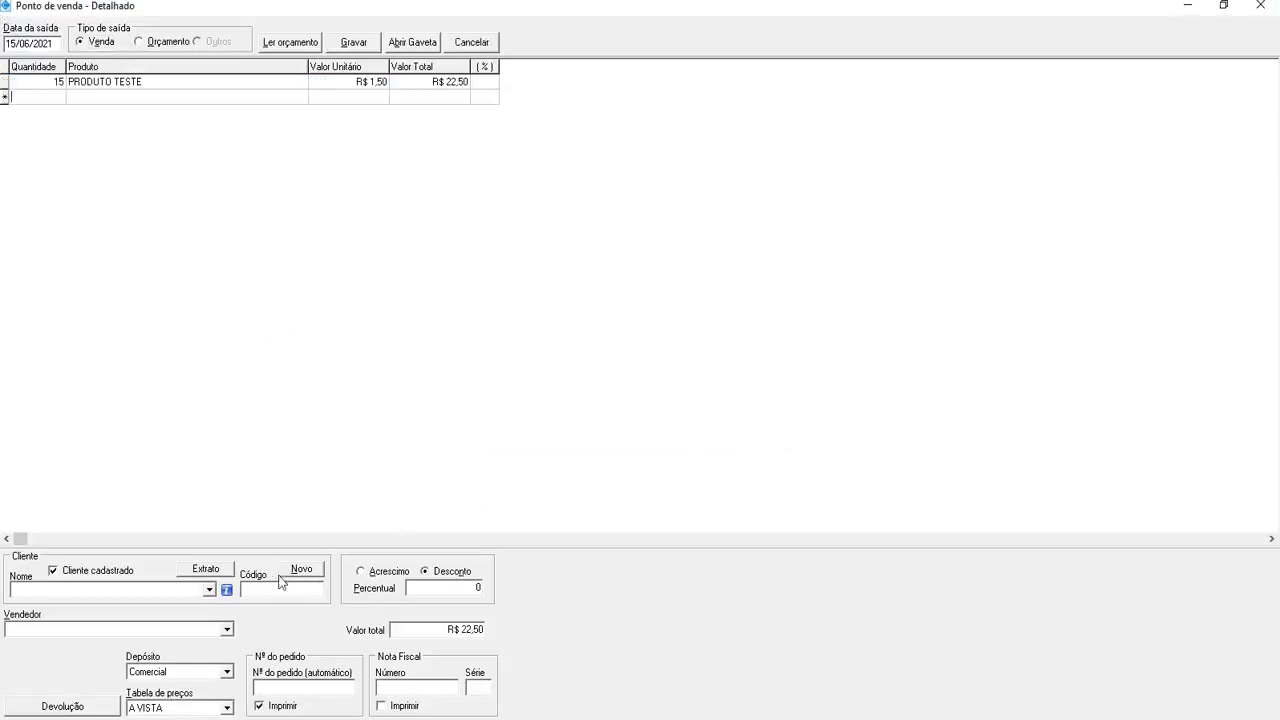
{"action": "left_click", "coordinate": [203, 596]}
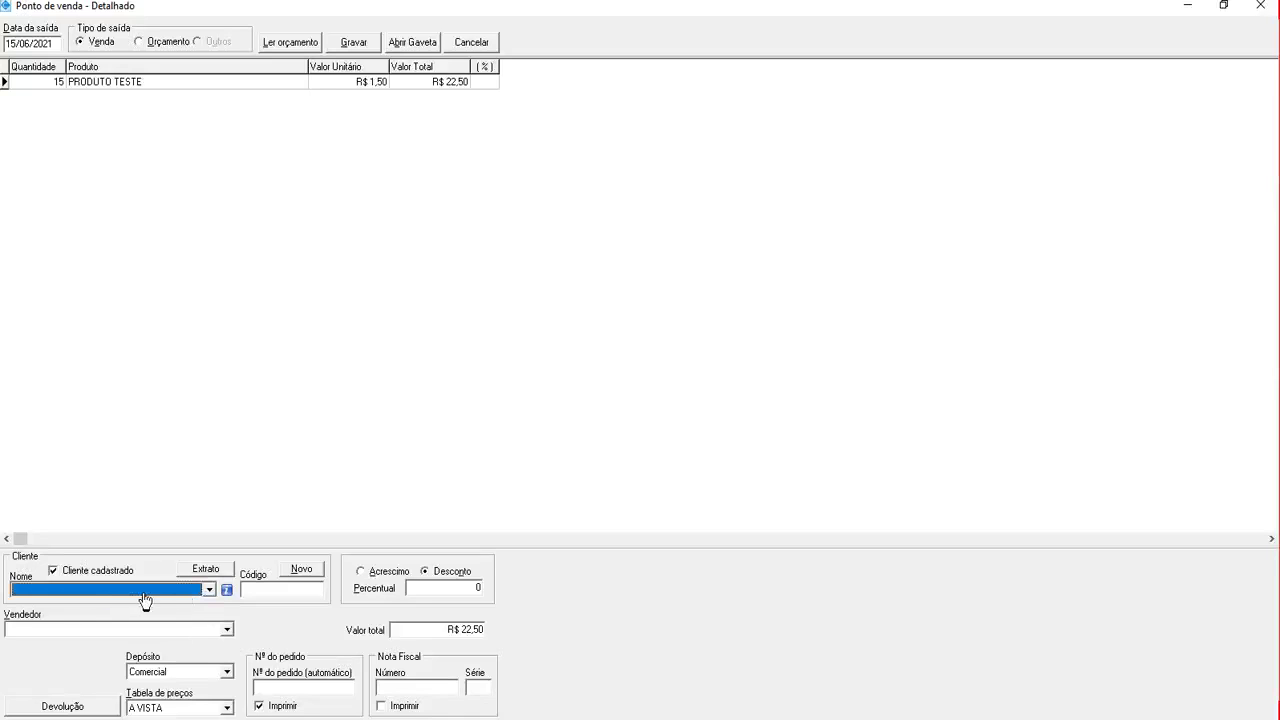
{"action": "key", "text": "Down"}
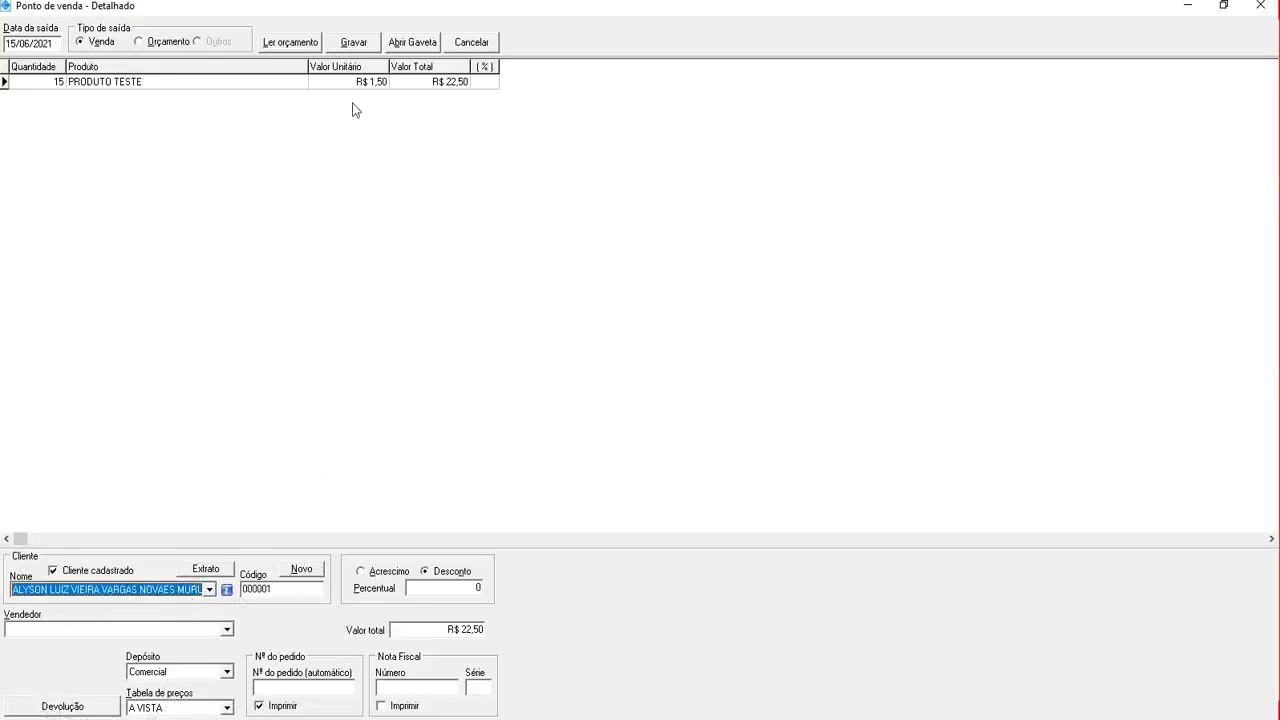
Pay the full R$ 22,50 sale as 5 - A Prazo and accept the exceeded credit-limit warning
{"action": "left_click", "coordinate": [354, 42]}
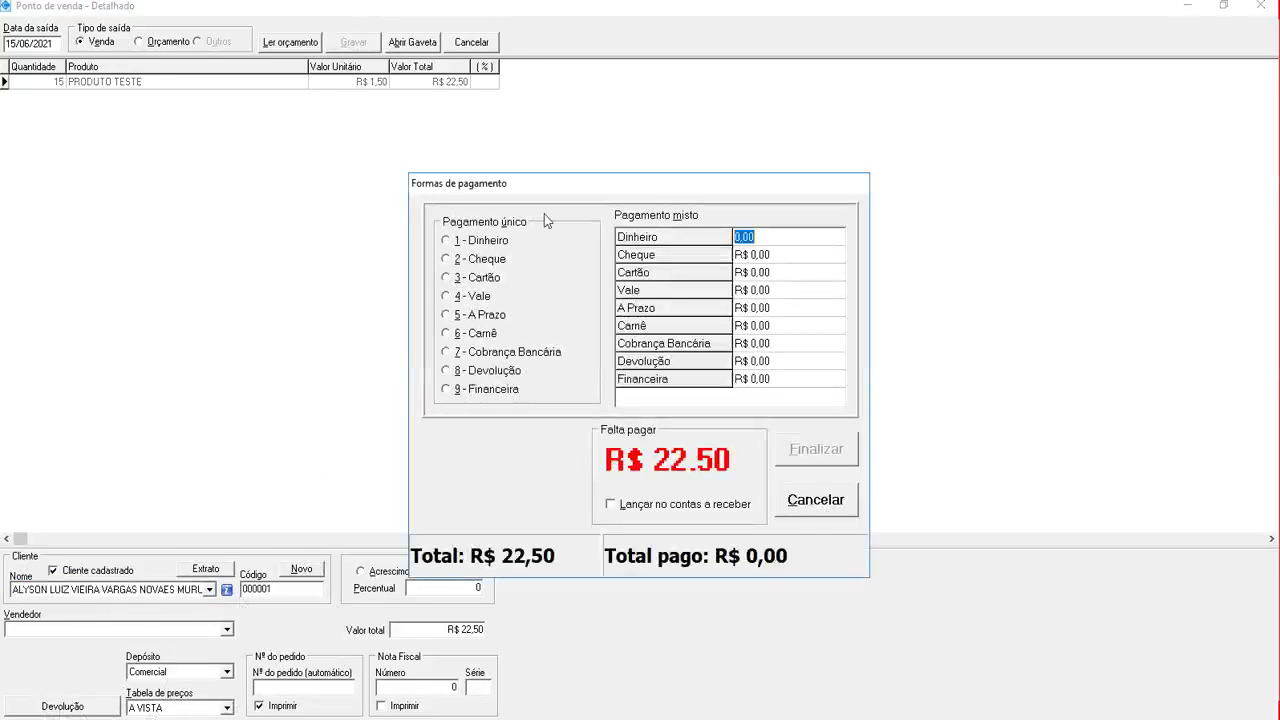
{"action": "left_click", "coordinate": [446, 315]}
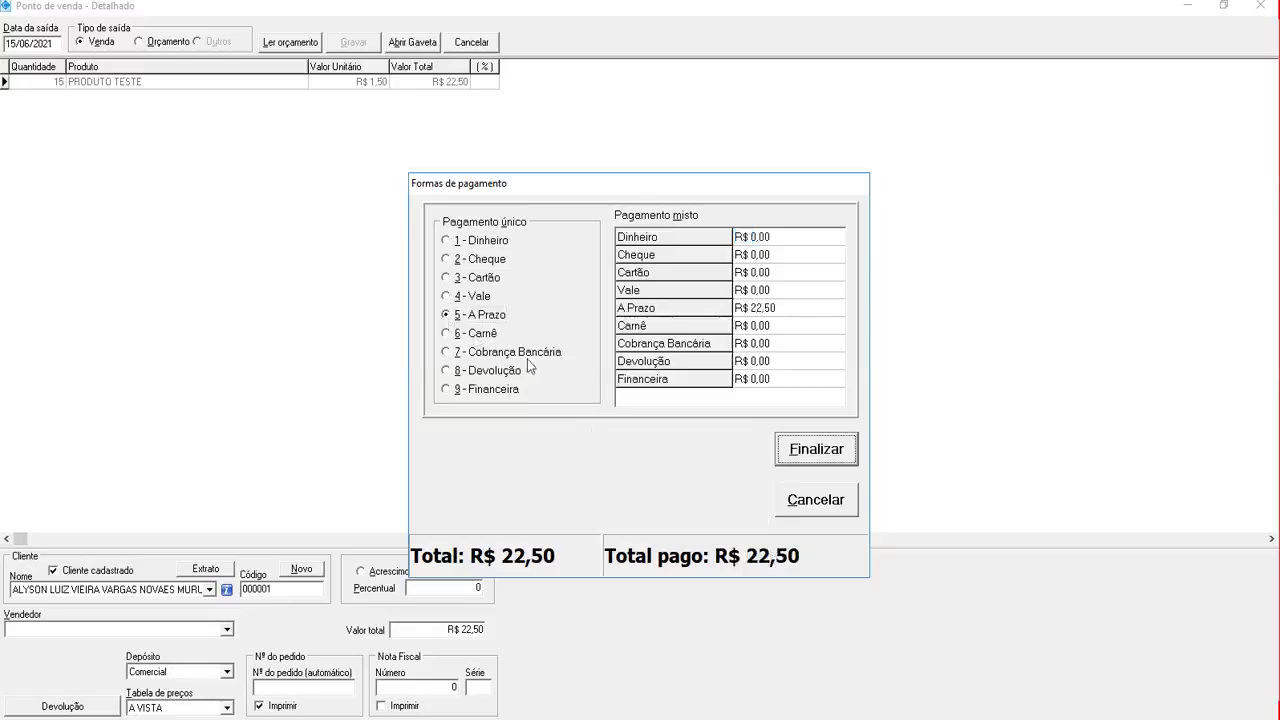
{"action": "left_click", "coordinate": [800, 452]}
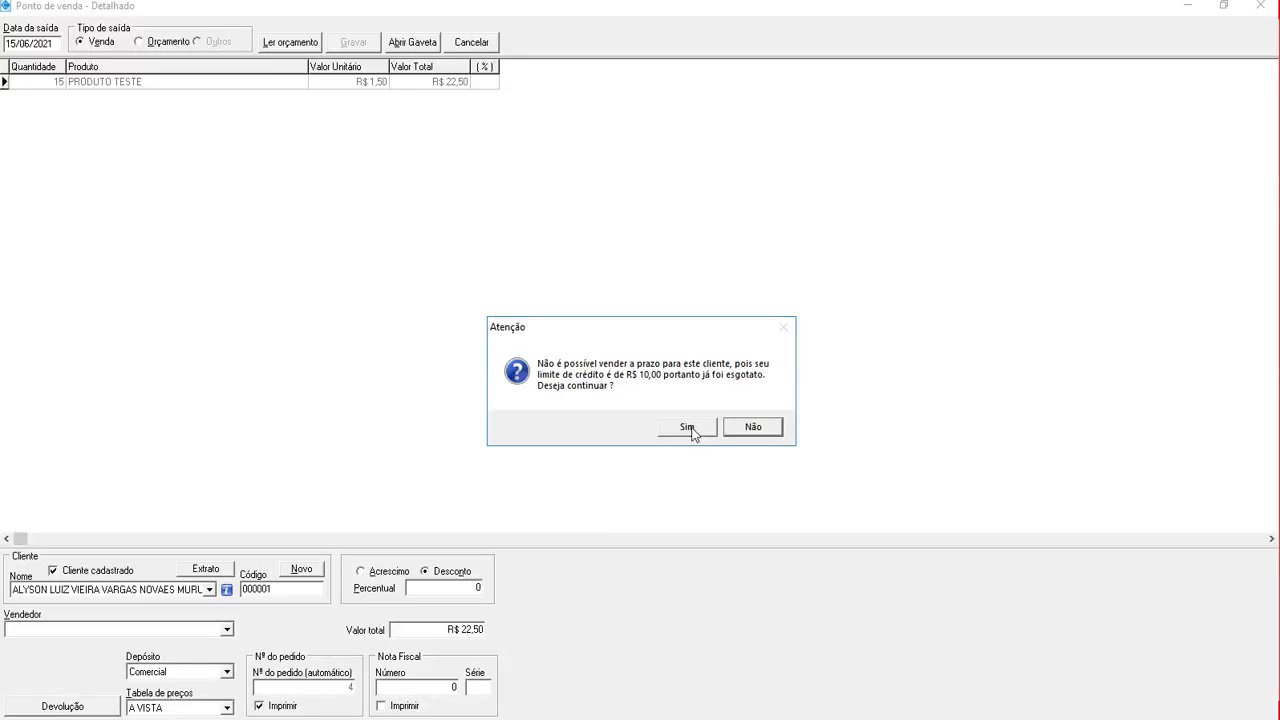
{"action": "left_click", "coordinate": [689, 428]}
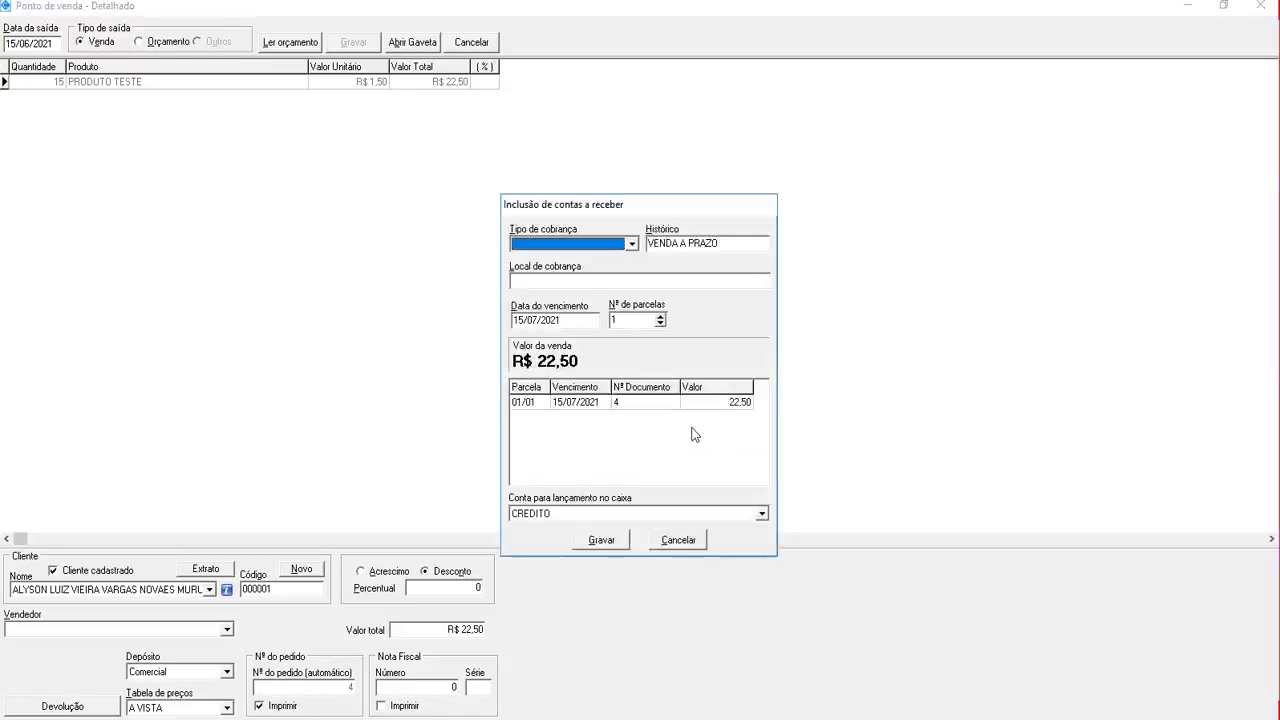
Set billing to Carteira at LOJA and split the receivable into 4 installments
{"action": "left_click", "coordinate": [632, 245]}
{"action": "left_click", "coordinate": [527, 259]}
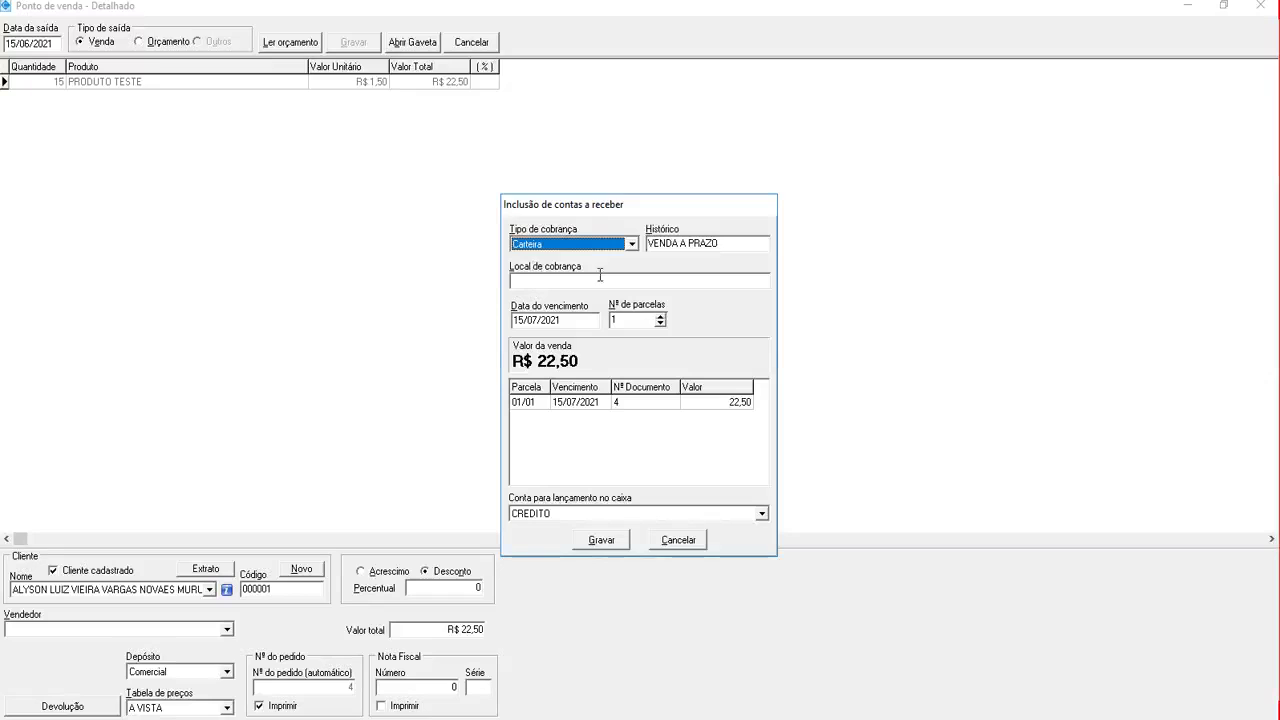
{"action": "left_click", "coordinate": [541, 281]}
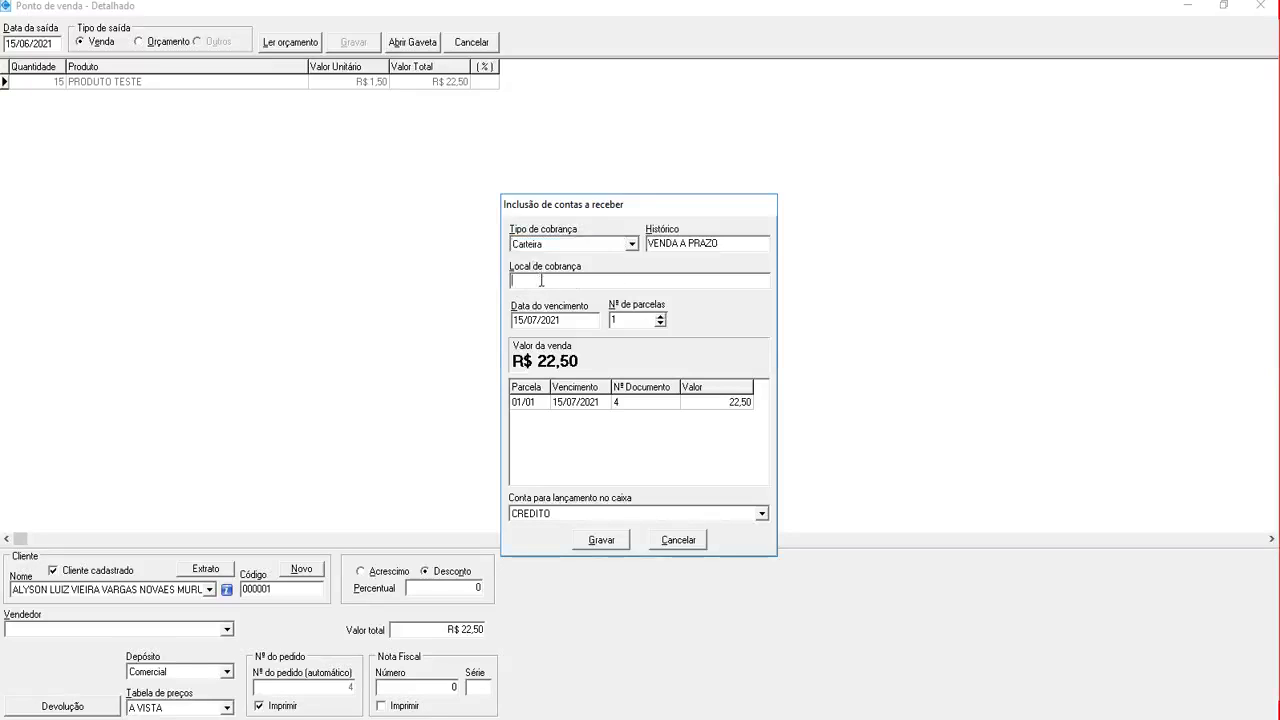
{"action": "left_click", "coordinate": [660, 316]}
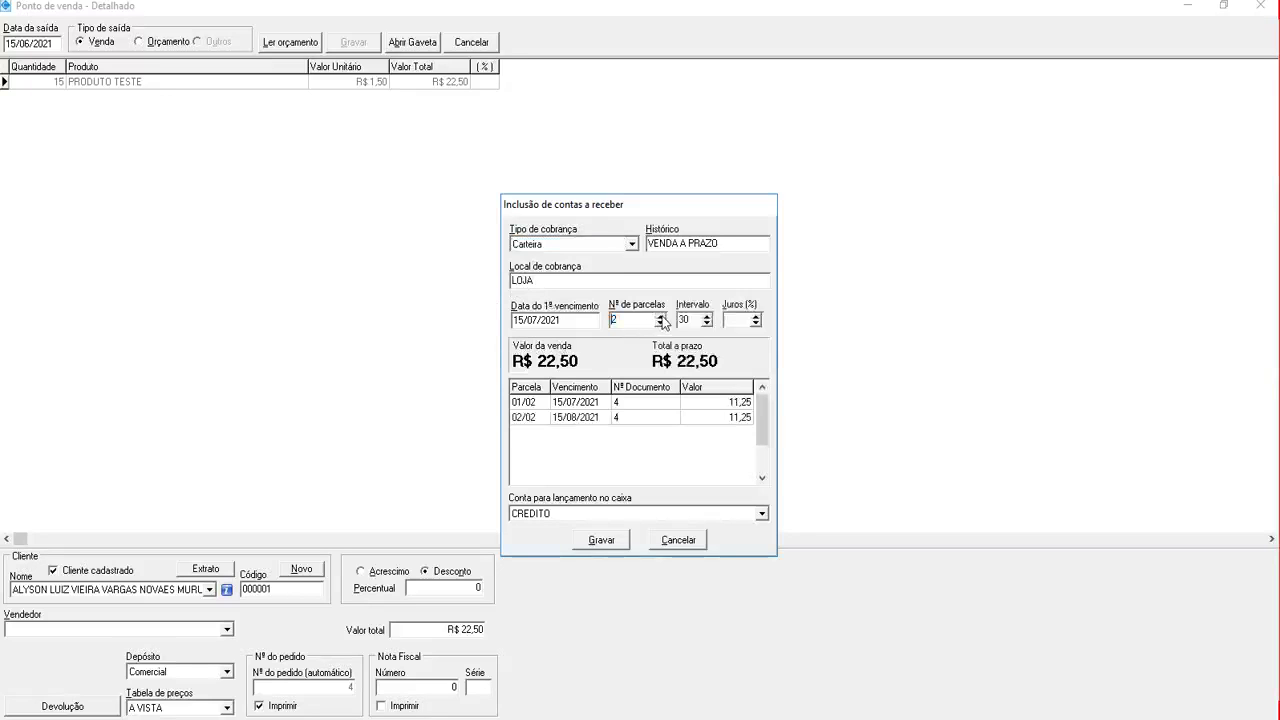
{"action": "left_click", "coordinate": [660, 316]}
{"action": "left_click", "coordinate": [660, 316]}
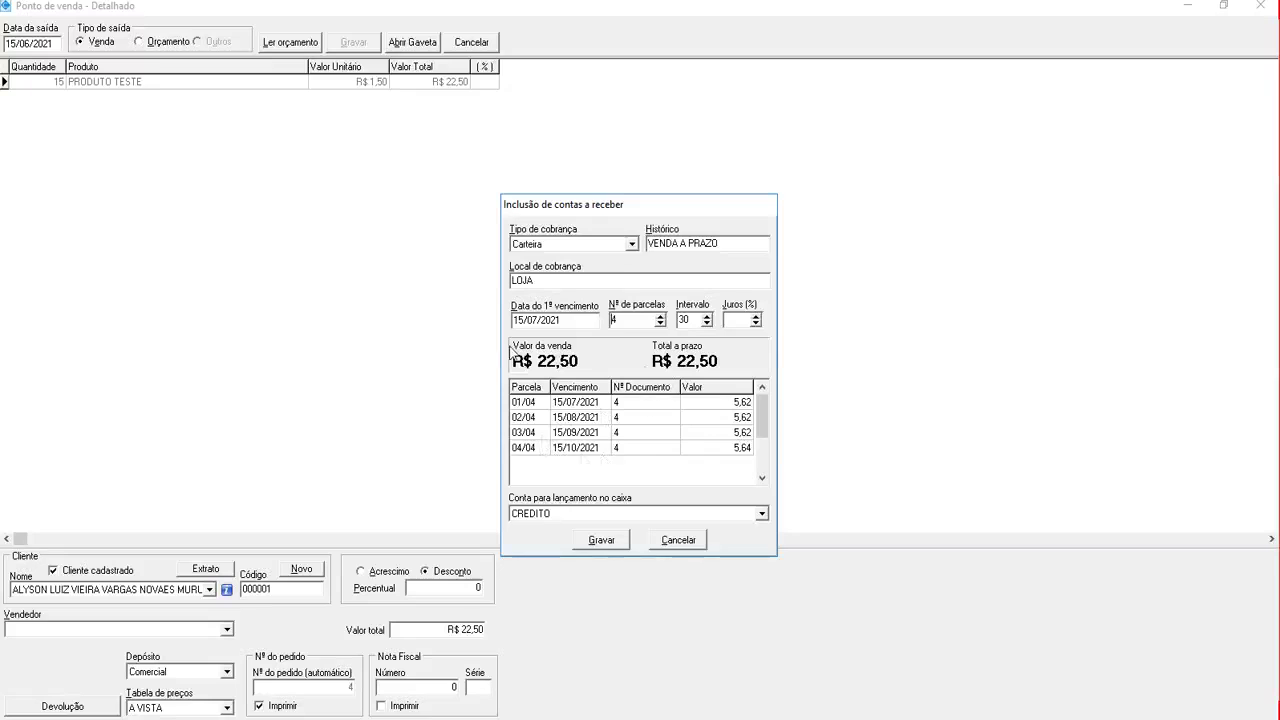
{"action": "left_click", "coordinate": [735, 448]}
{"action": "left_click", "coordinate": [735, 432]}
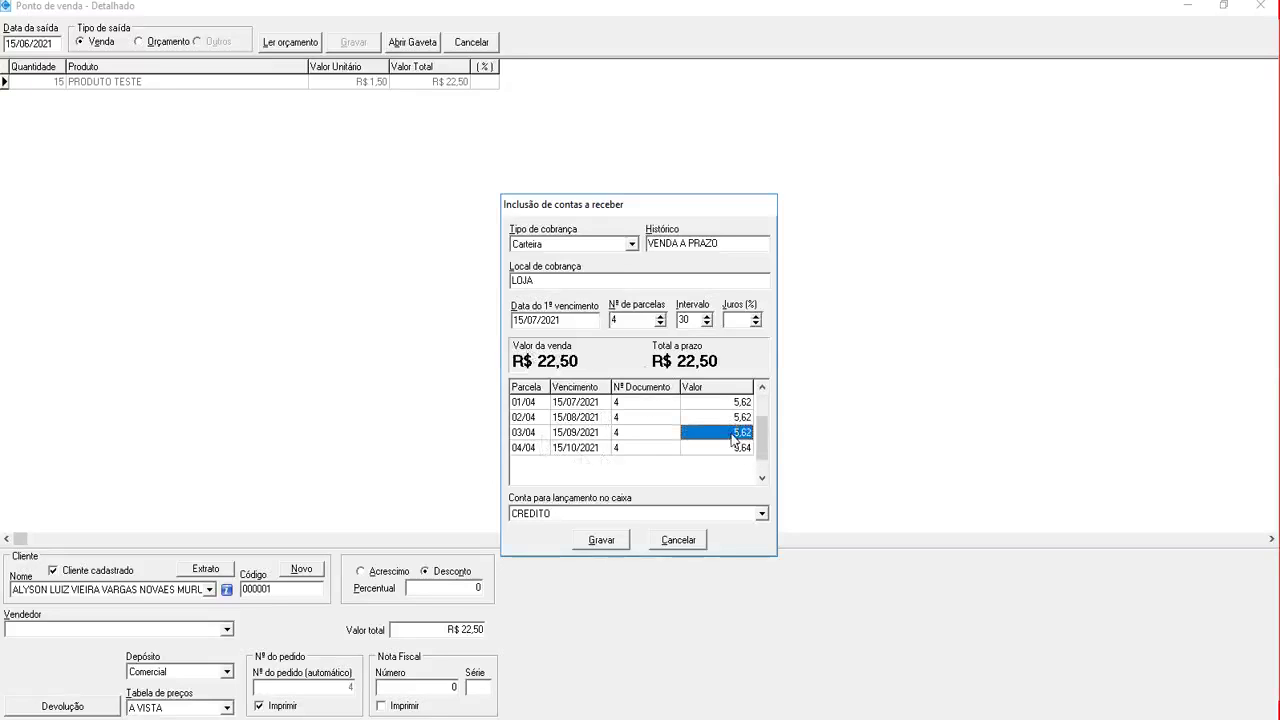
{"action": "left_click", "coordinate": [735, 417]}
{"action": "left_click", "coordinate": [735, 402]}
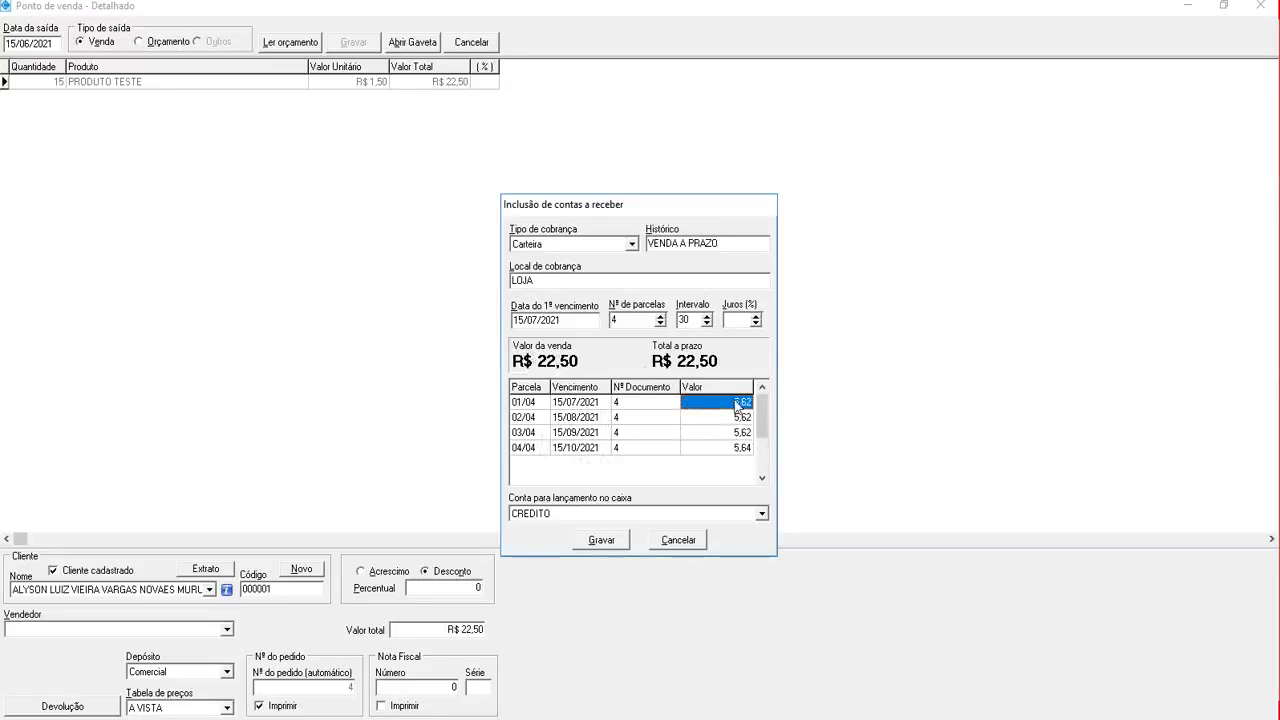
Apply a 7-day interval and 3% interest, then save the four R$ 6,30 installments
{"action": "left_click", "coordinate": [580, 321]}
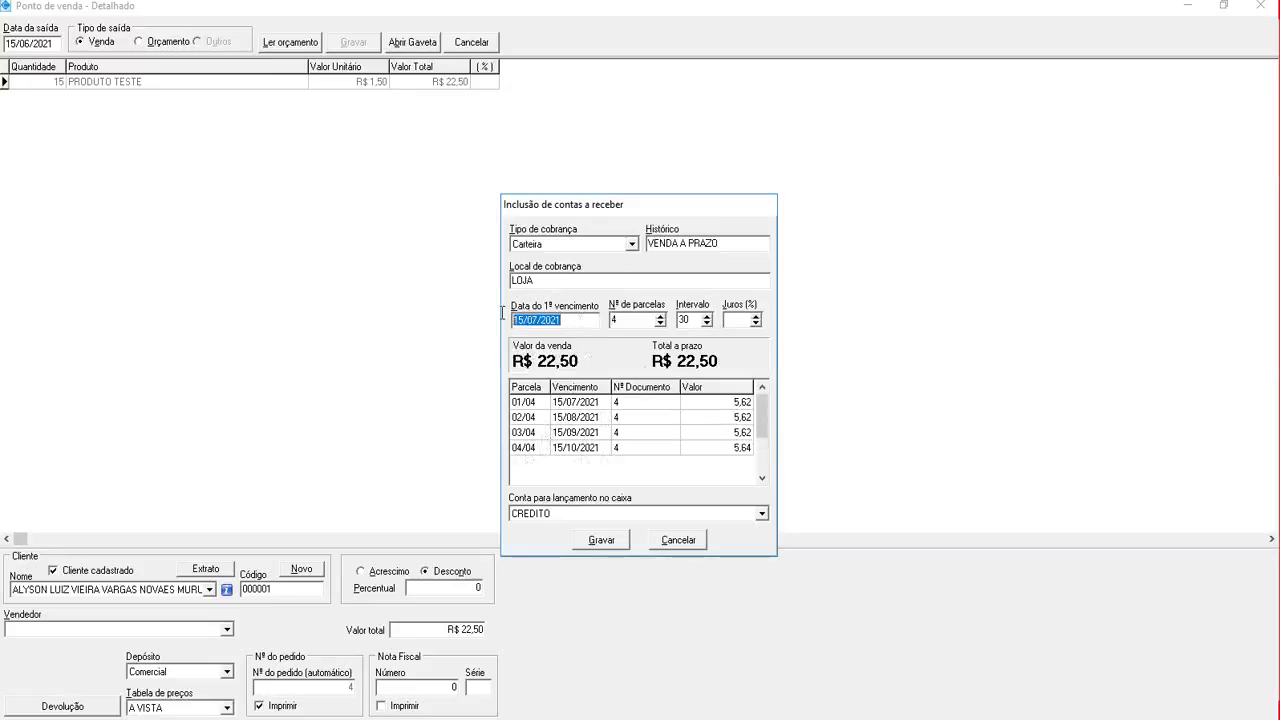
{"action": "double_click", "coordinate": [686, 320]}
{"action": "type", "text": "7"}
{"action": "key", "text": "Tab"}
{"action": "type", "text": "3"}
{"action": "key", "text": "Tab"}
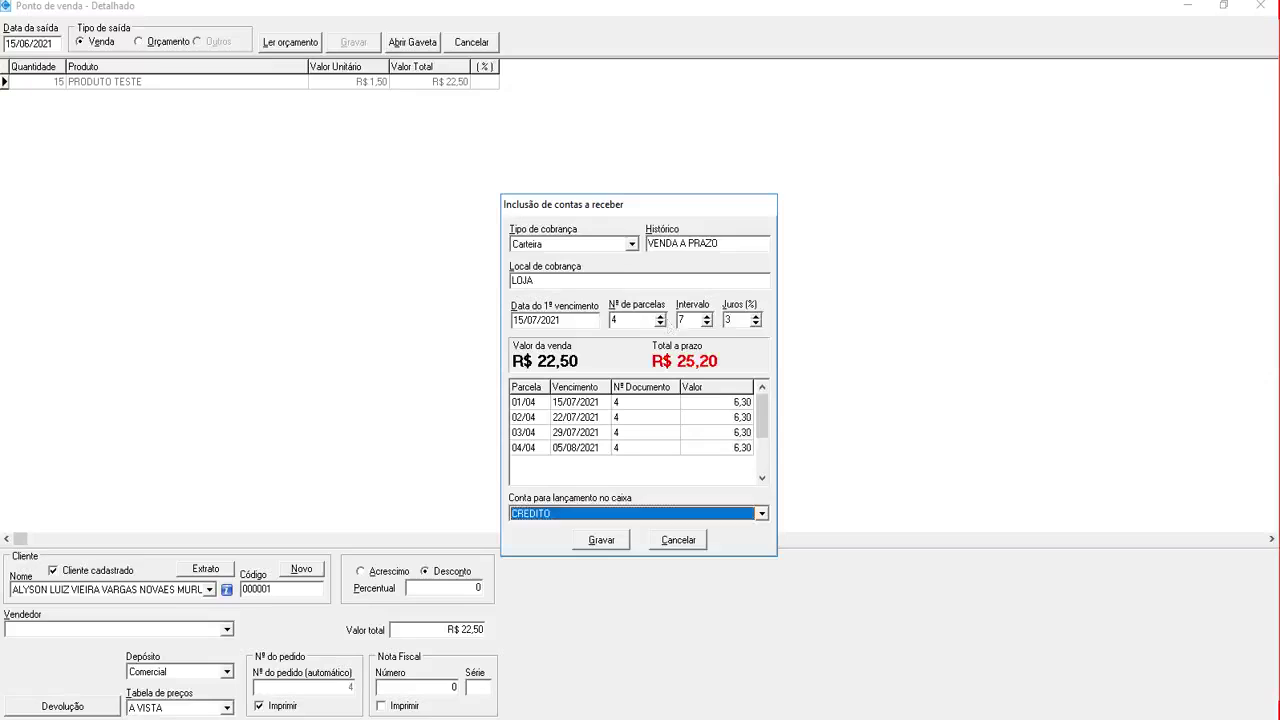
{"action": "left_click", "coordinate": [558, 417]}
{"action": "left_click", "coordinate": [560, 434]}
{"action": "left_click", "coordinate": [560, 448]}
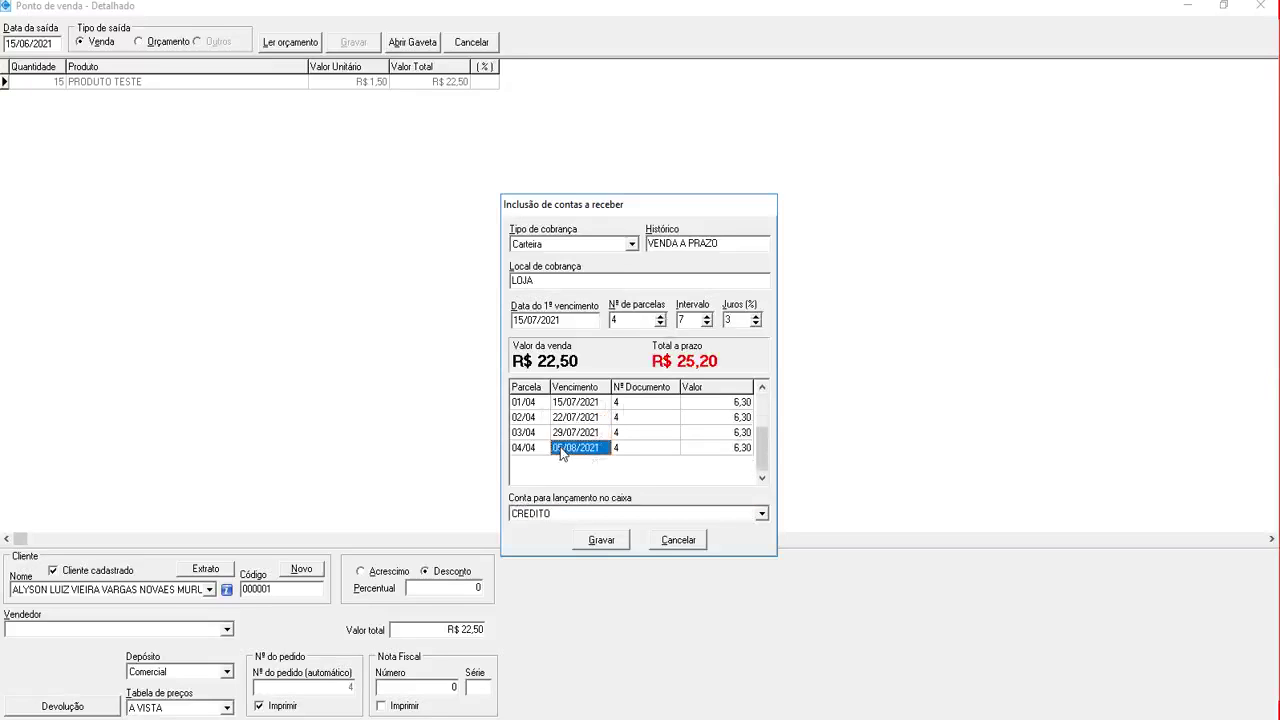
{"action": "left_click", "coordinate": [601, 540]}
{"action": "left_click", "coordinate": [729, 422]}
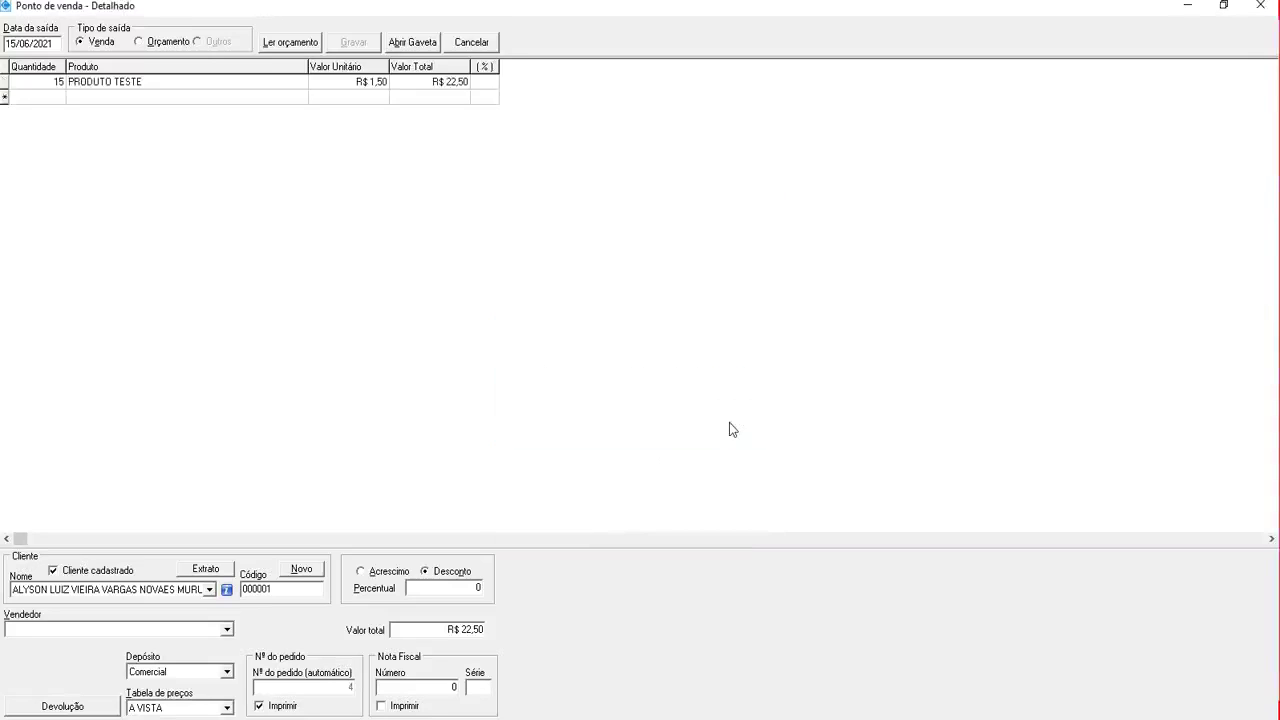
Print the receipt, close the sale screen and open Cadastro de Clientes
{"action": "left_click", "coordinate": [708, 412]}
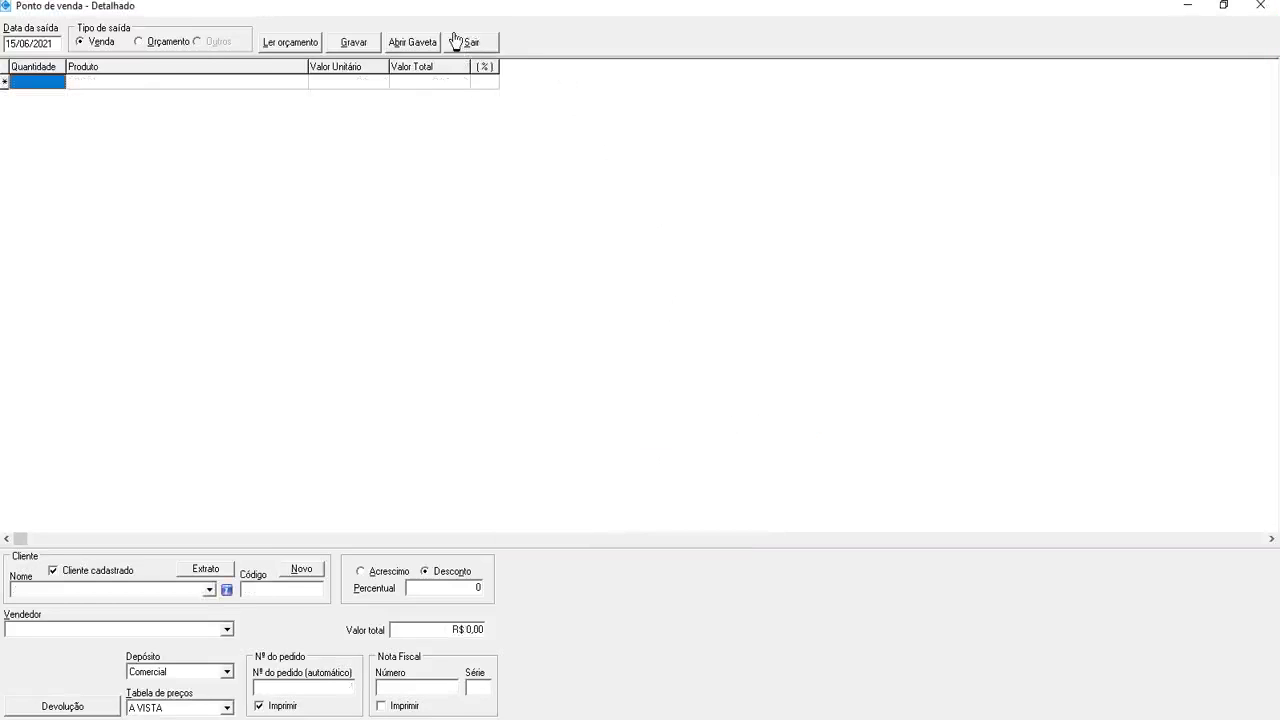
{"action": "left_click", "coordinate": [455, 40]}
{"action": "left_click", "coordinate": [145, 24]}
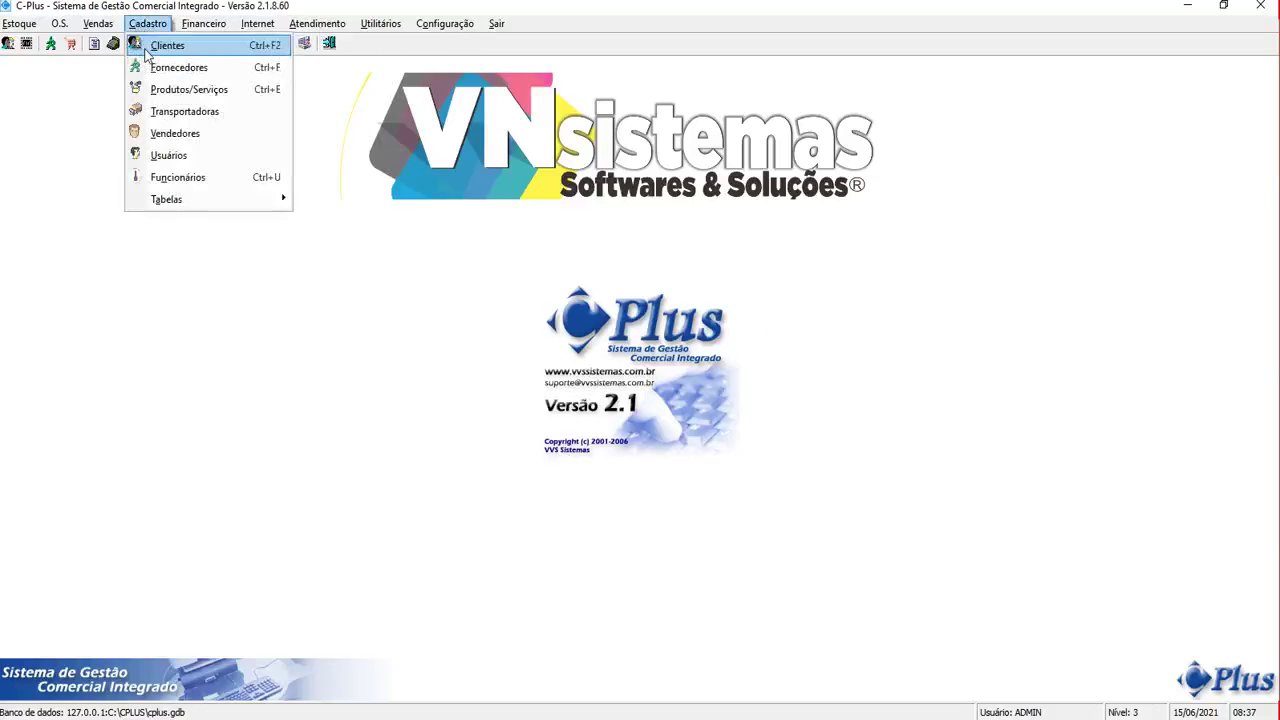
{"action": "left_click", "coordinate": [150, 45]}
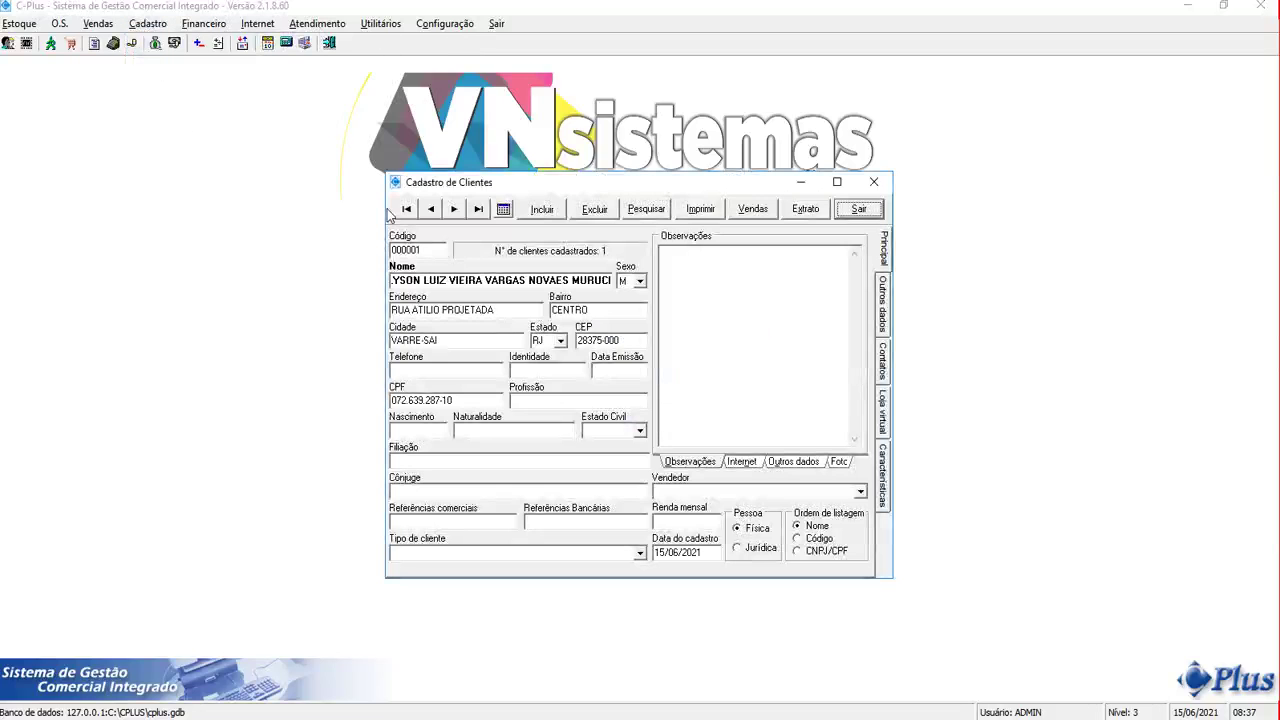
Check the client's sales list, the Outros dados credit settings, and open the account statement
{"action": "left_click", "coordinate": [764, 216]}
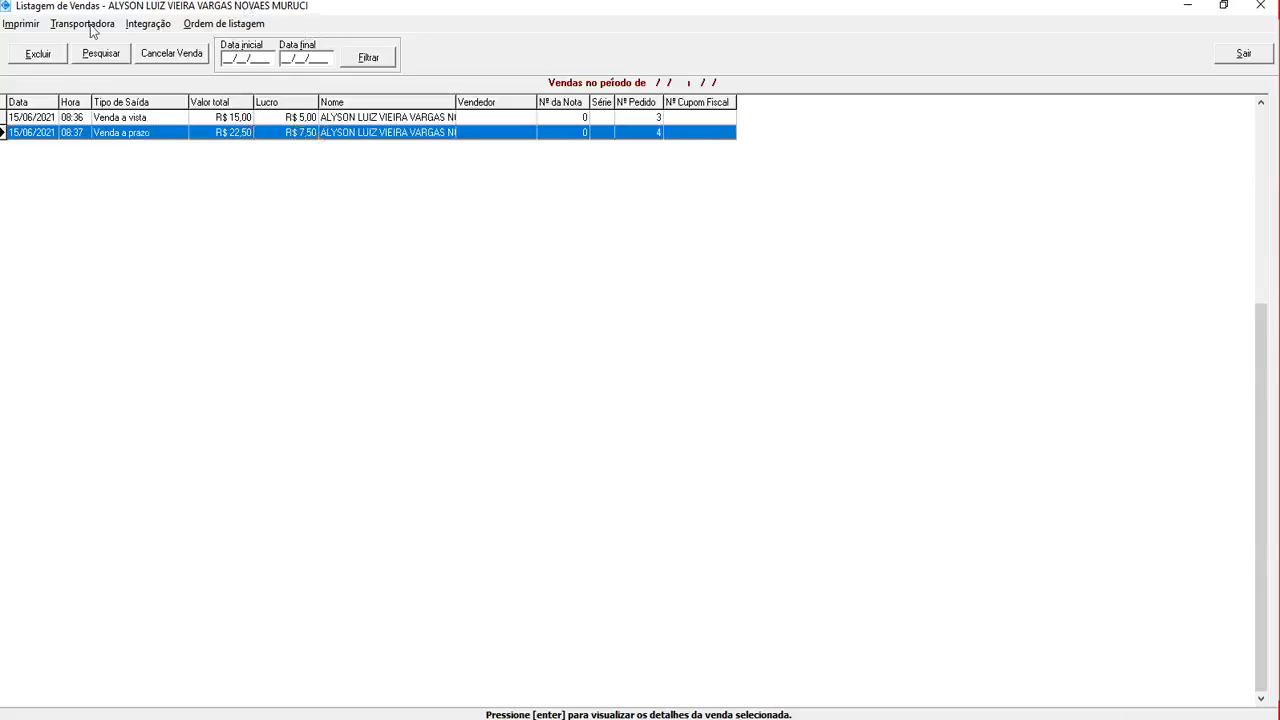
{"action": "left_click", "coordinate": [1240, 56]}
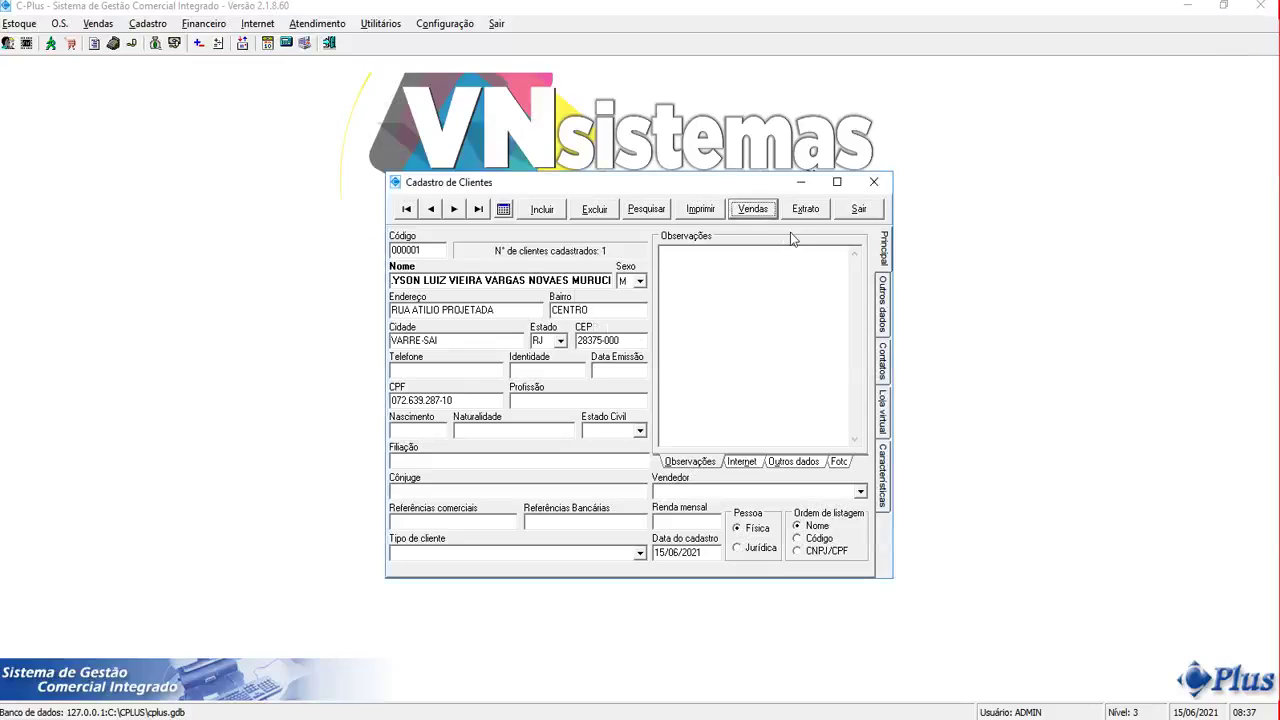
{"action": "left_click", "coordinate": [794, 462]}
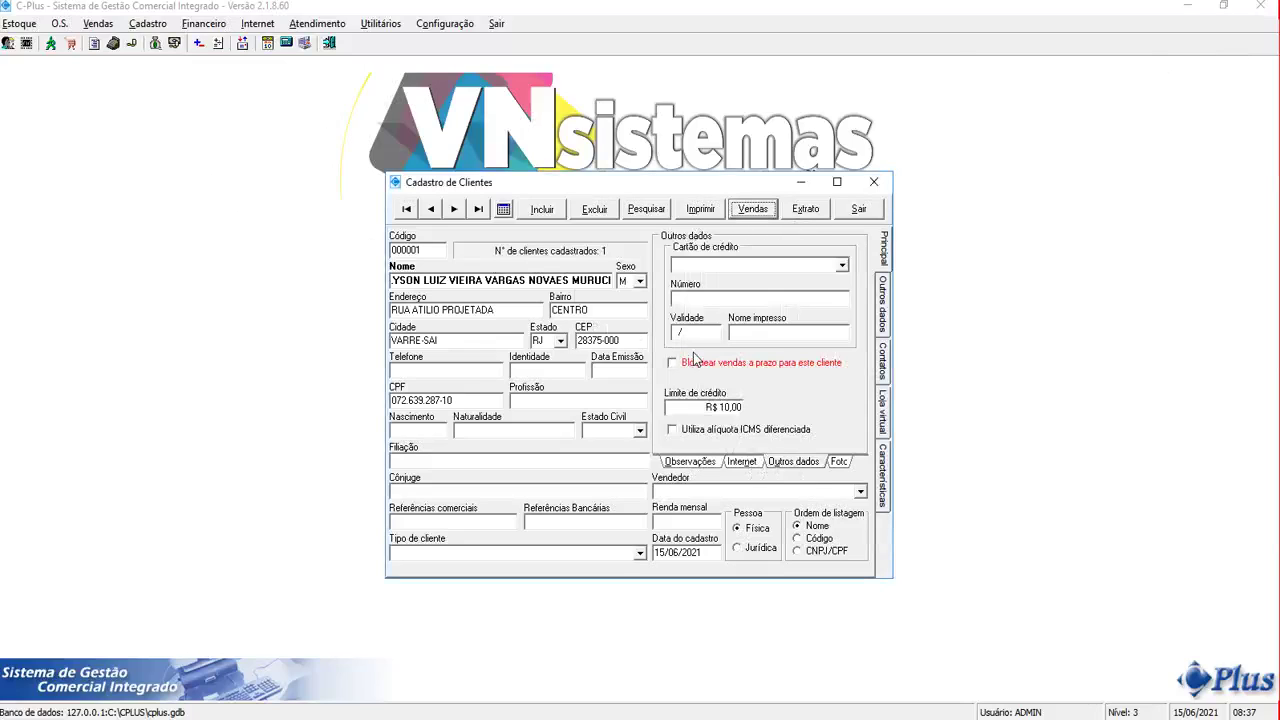
{"action": "left_click", "coordinate": [806, 209]}
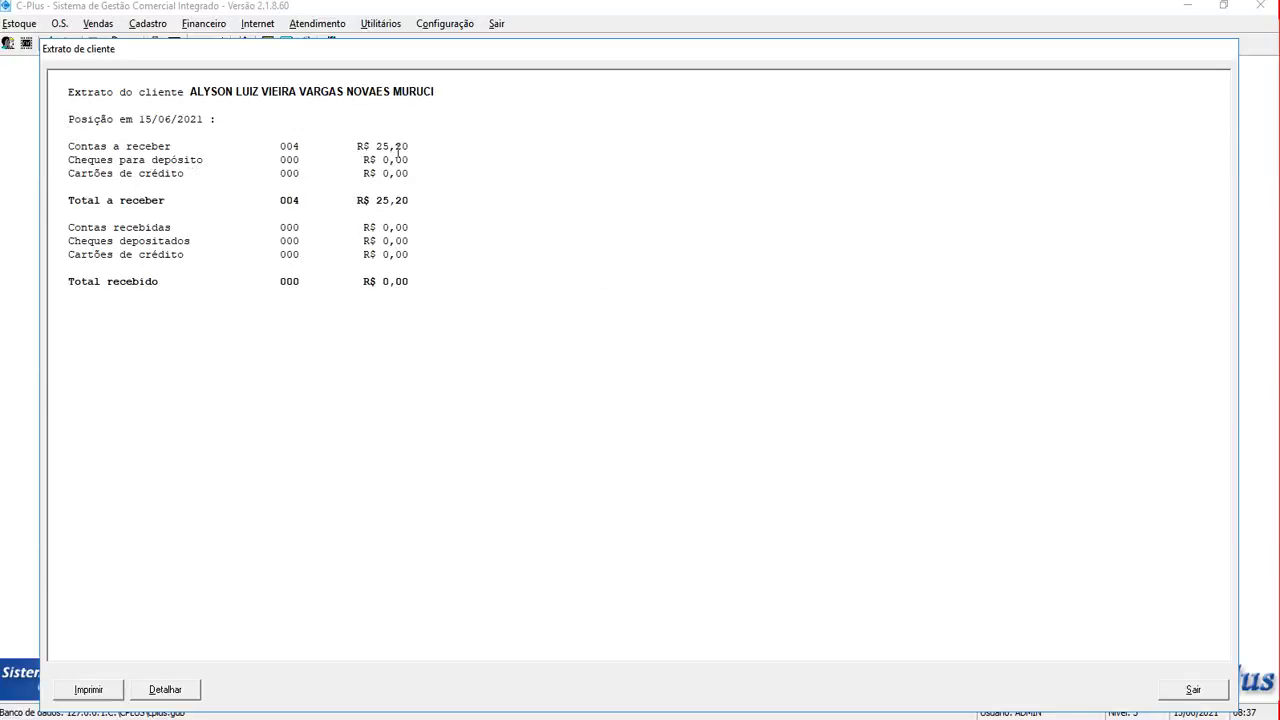
Review the statement's Contas a receber line and R$ 25,20 total, then close it
{"action": "left_click_drag", "start_coordinate": [68, 142], "coordinate": [188, 144]}
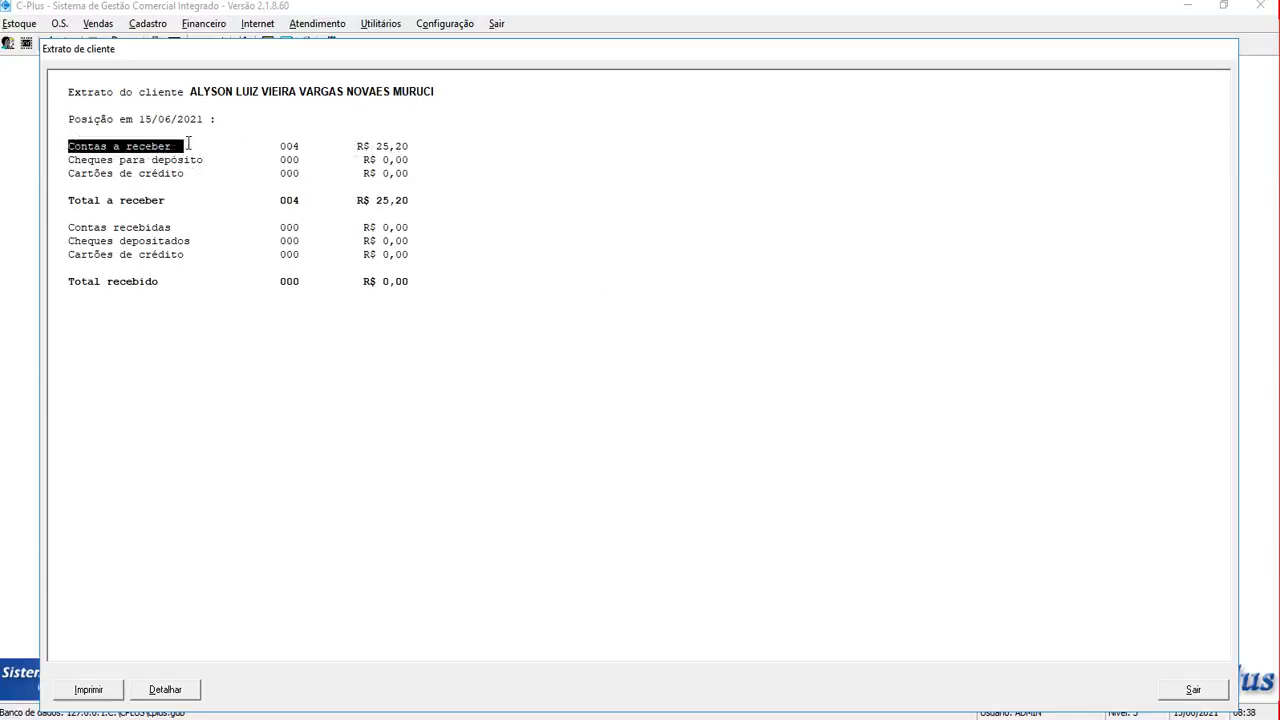
{"action": "left_click_drag", "start_coordinate": [406, 200], "coordinate": [331, 200]}
{"action": "left_click_drag", "start_coordinate": [436, 288], "coordinate": [140, 146]}
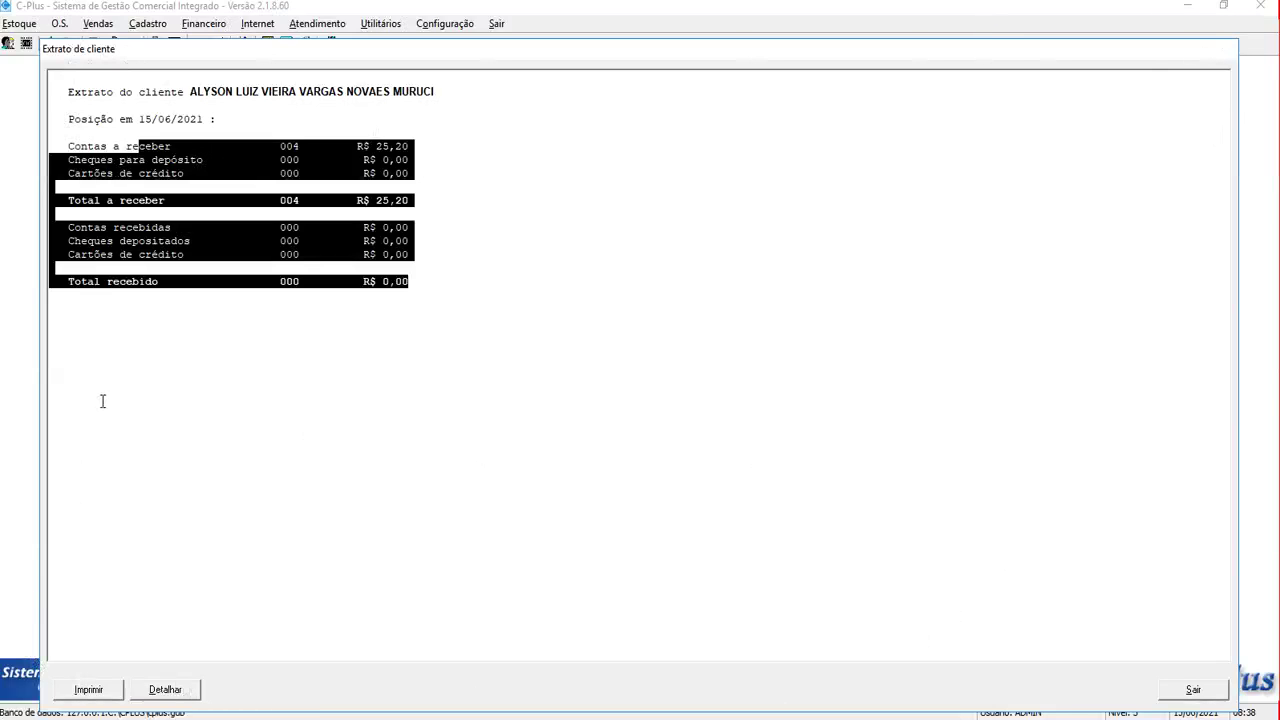
{"action": "key", "text": "Escape"}
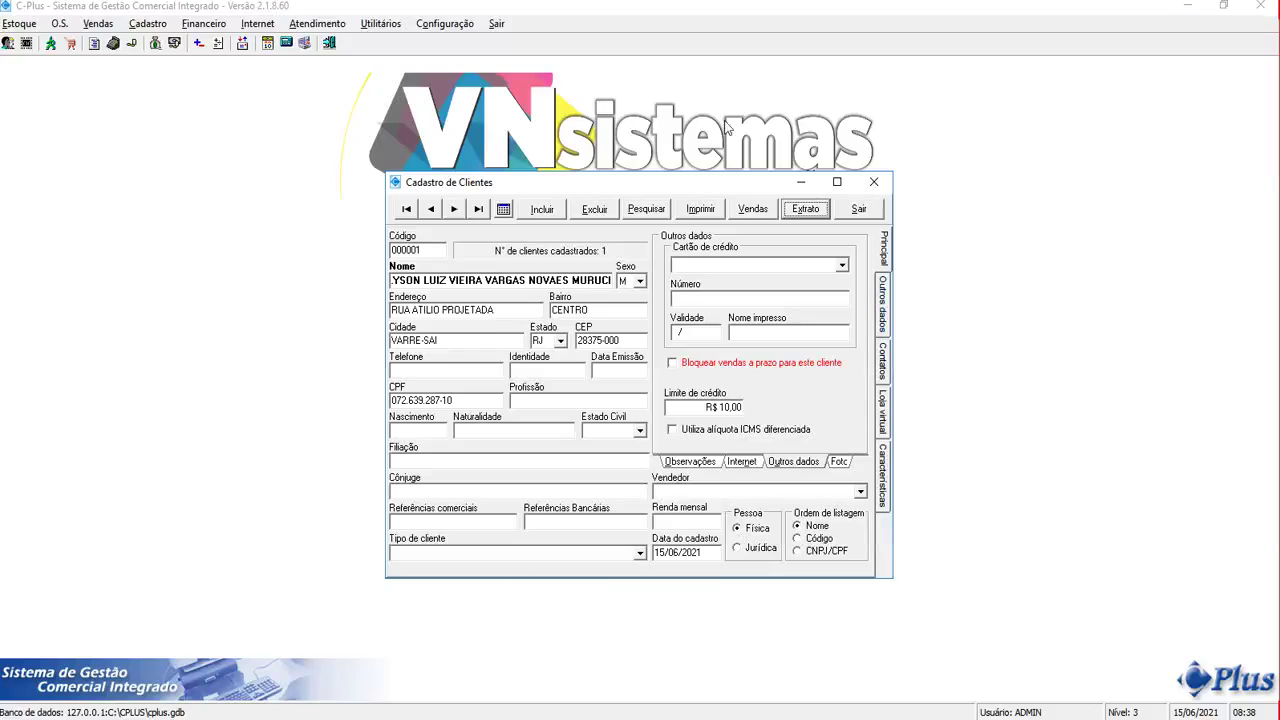
Recheck the statement and sales list, then close the client record
{"action": "left_click", "coordinate": [808, 210]}
{"action": "key", "text": "Escape"}
{"action": "left_click", "coordinate": [736, 211]}
{"action": "key", "text": "Escape"}
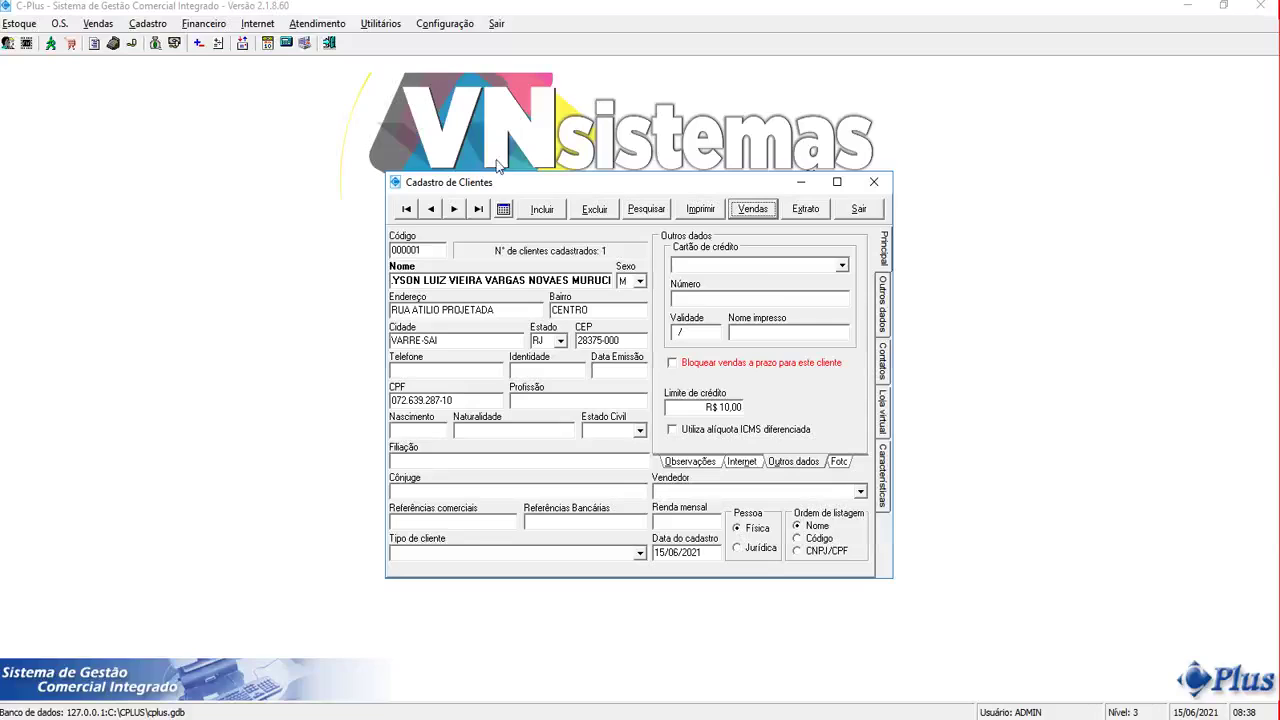
{"action": "left_click", "coordinate": [843, 217]}
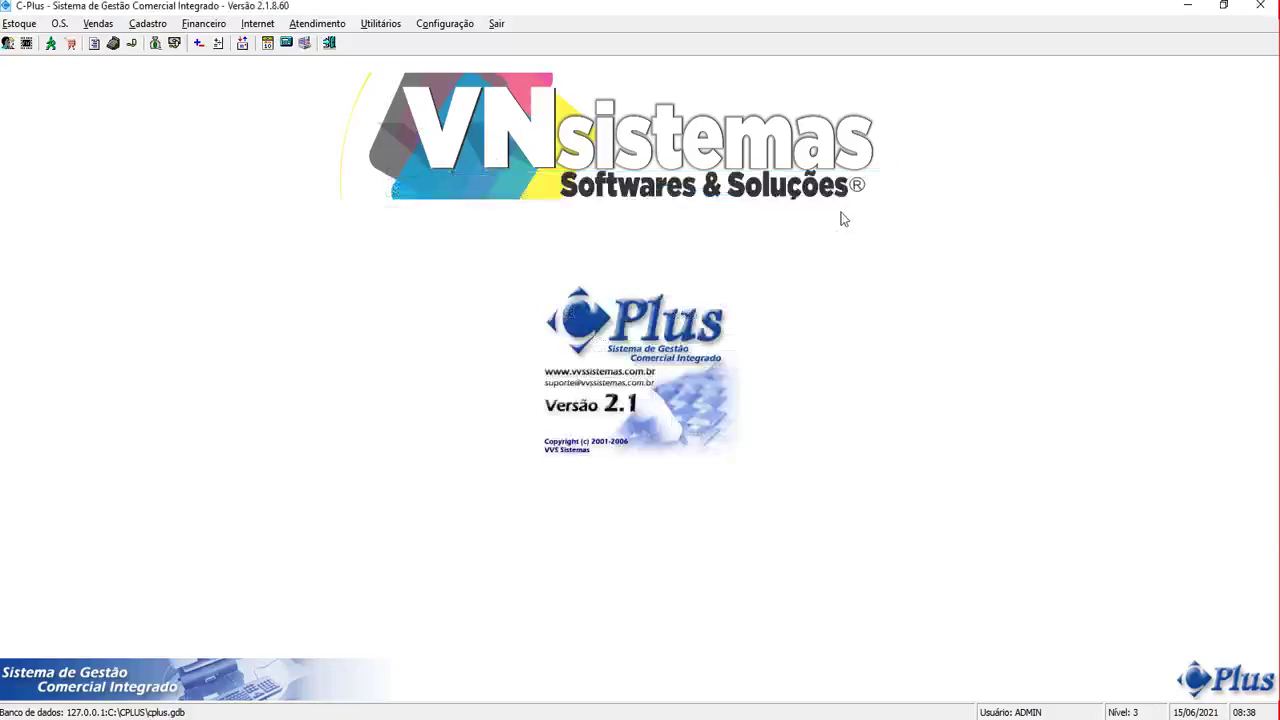
Open Financeiro > Contas a receber and load the client's installments via Quitar > Por Cliente
{"action": "left_click", "coordinate": [210, 24]}
{"action": "left_click", "coordinate": [213, 90]}
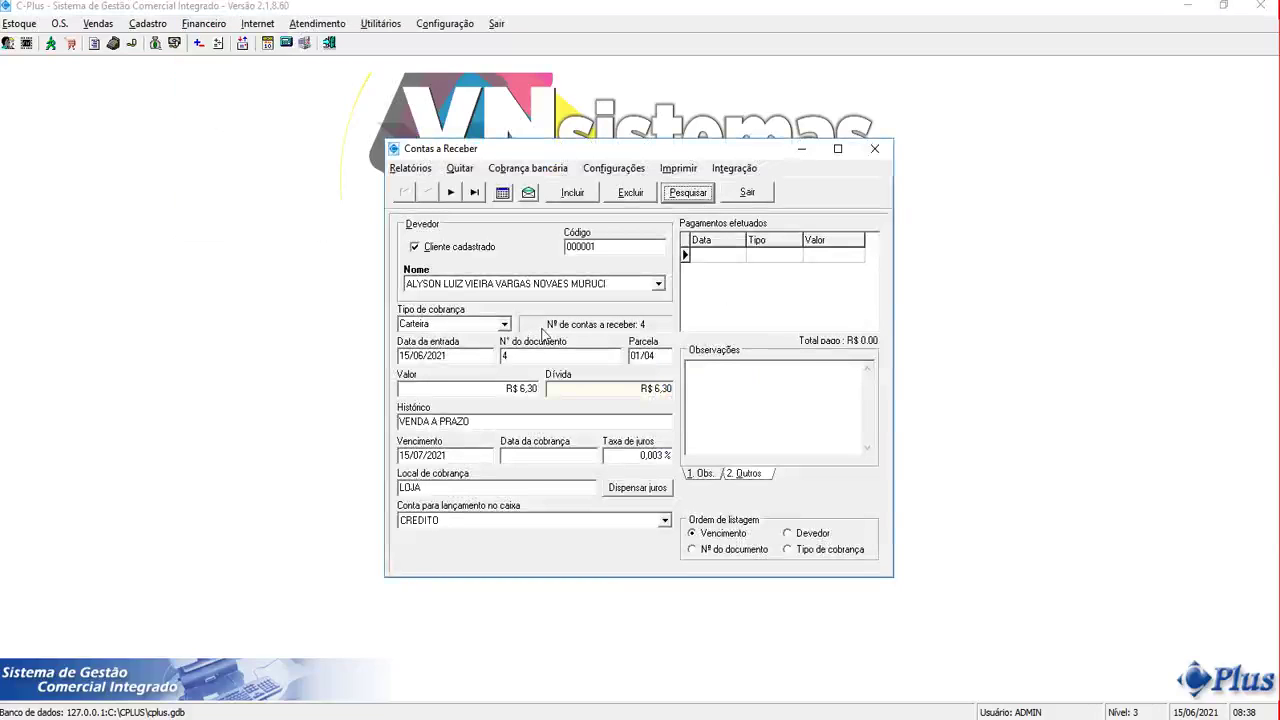
{"action": "left_click", "coordinate": [452, 170]}
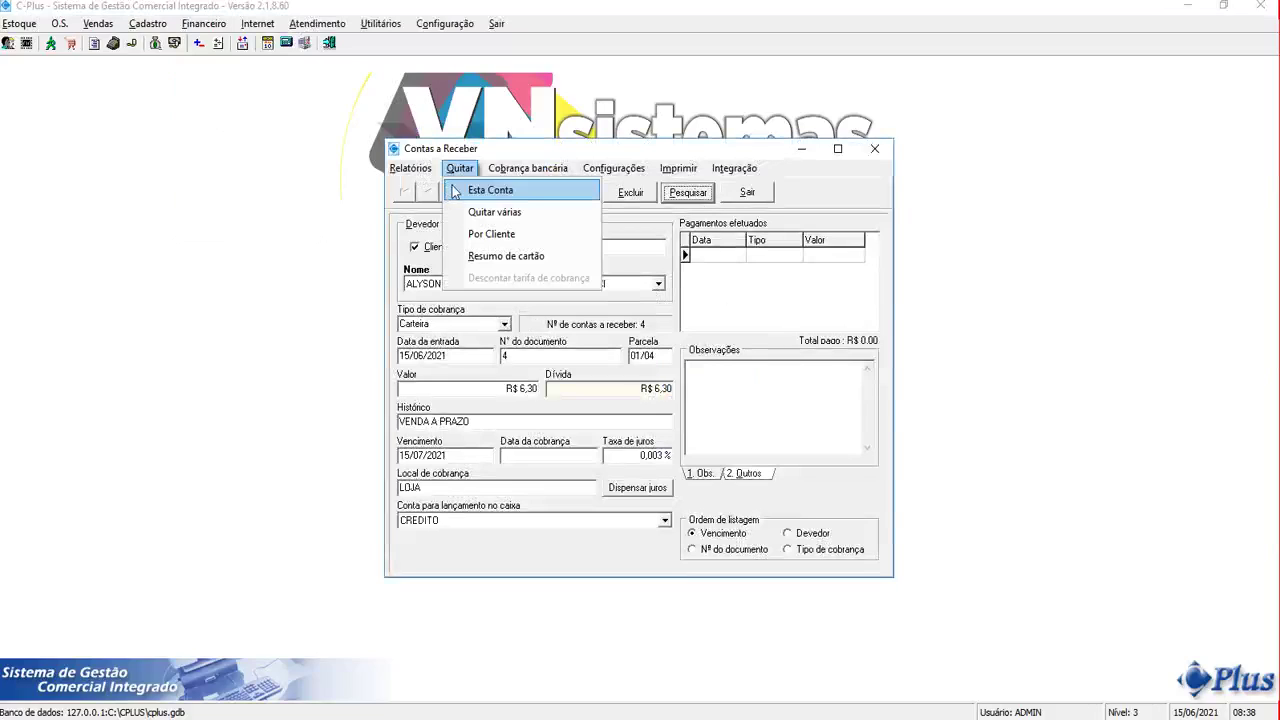
{"action": "left_click", "coordinate": [424, 358]}
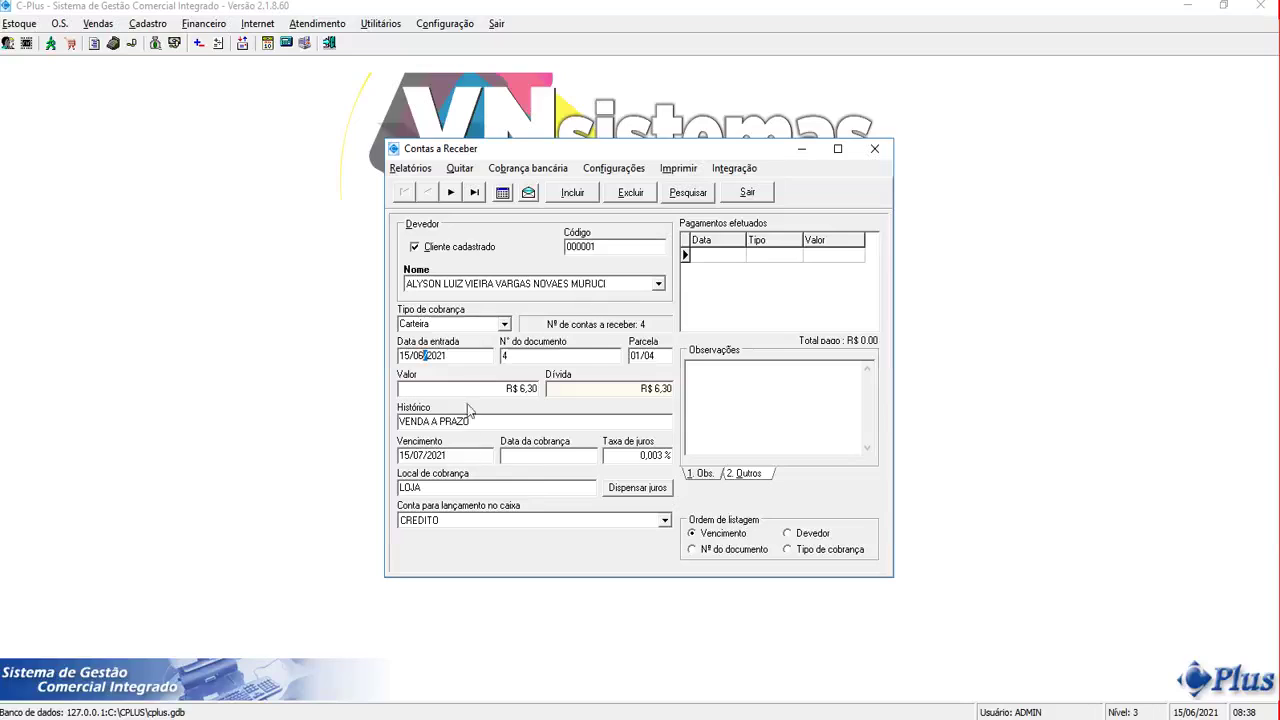
{"action": "left_click", "coordinate": [460, 168]}
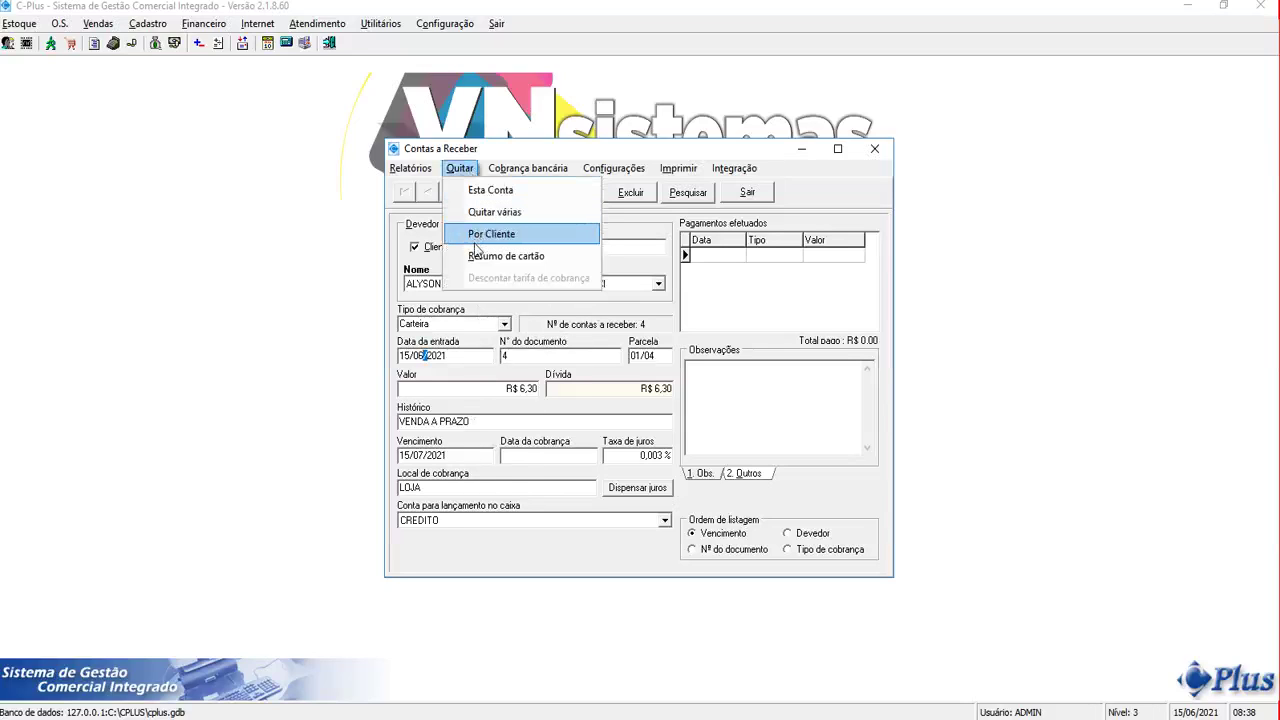
{"action": "left_click", "coordinate": [477, 238]}
{"action": "double_click", "coordinate": [535, 257]}
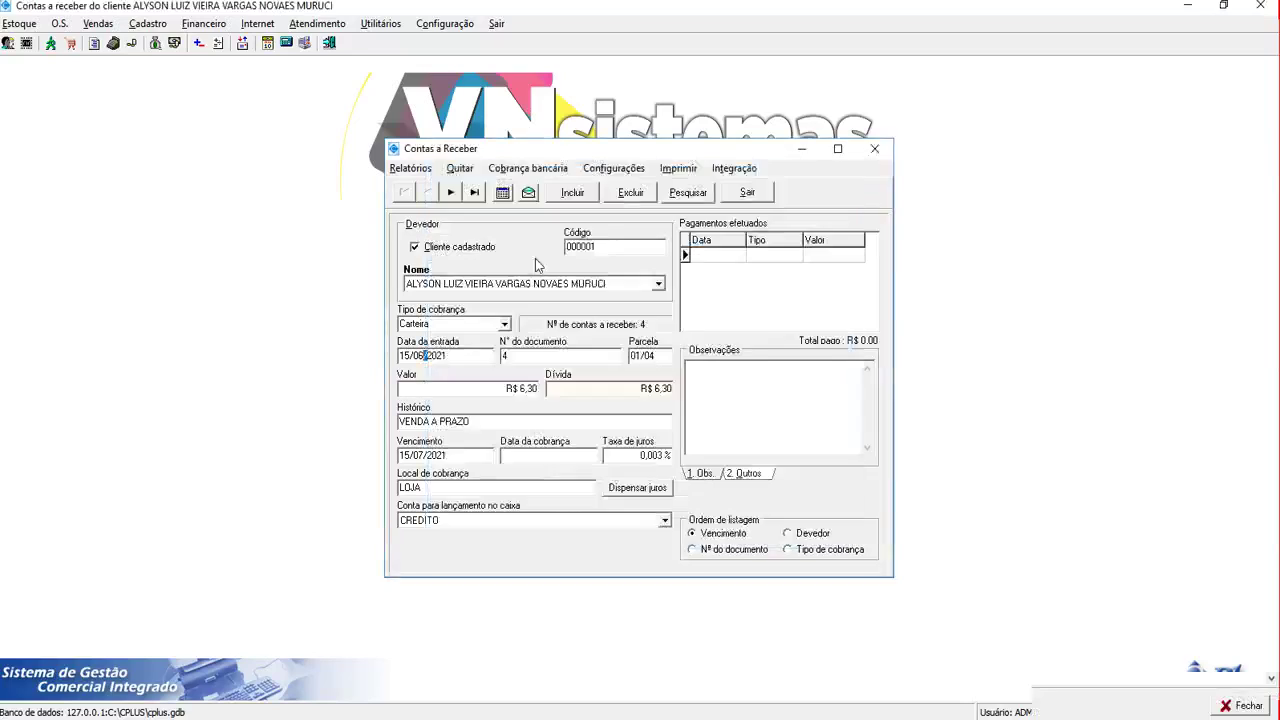
Settle R$ 10,00 of the client's installments, accepting R$ 15,20 still owed
{"action": "left_click", "coordinate": [364, 97]}
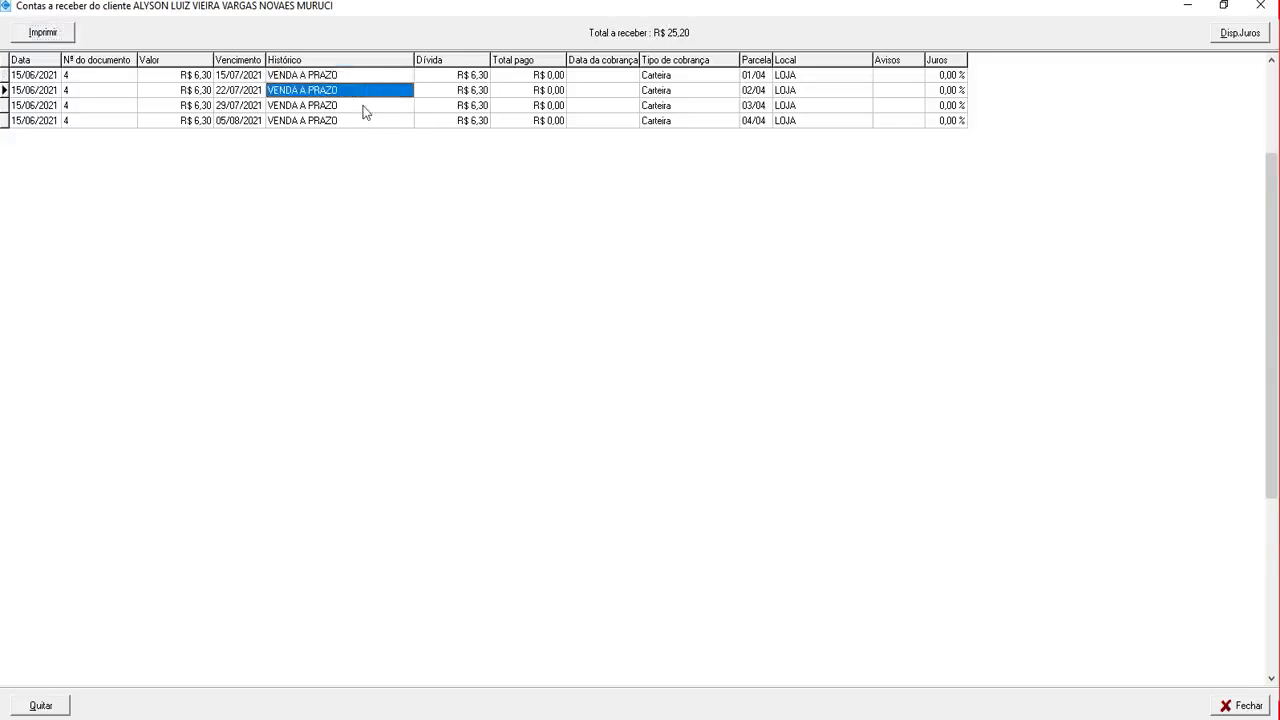
{"action": "left_click", "coordinate": [361, 123]}
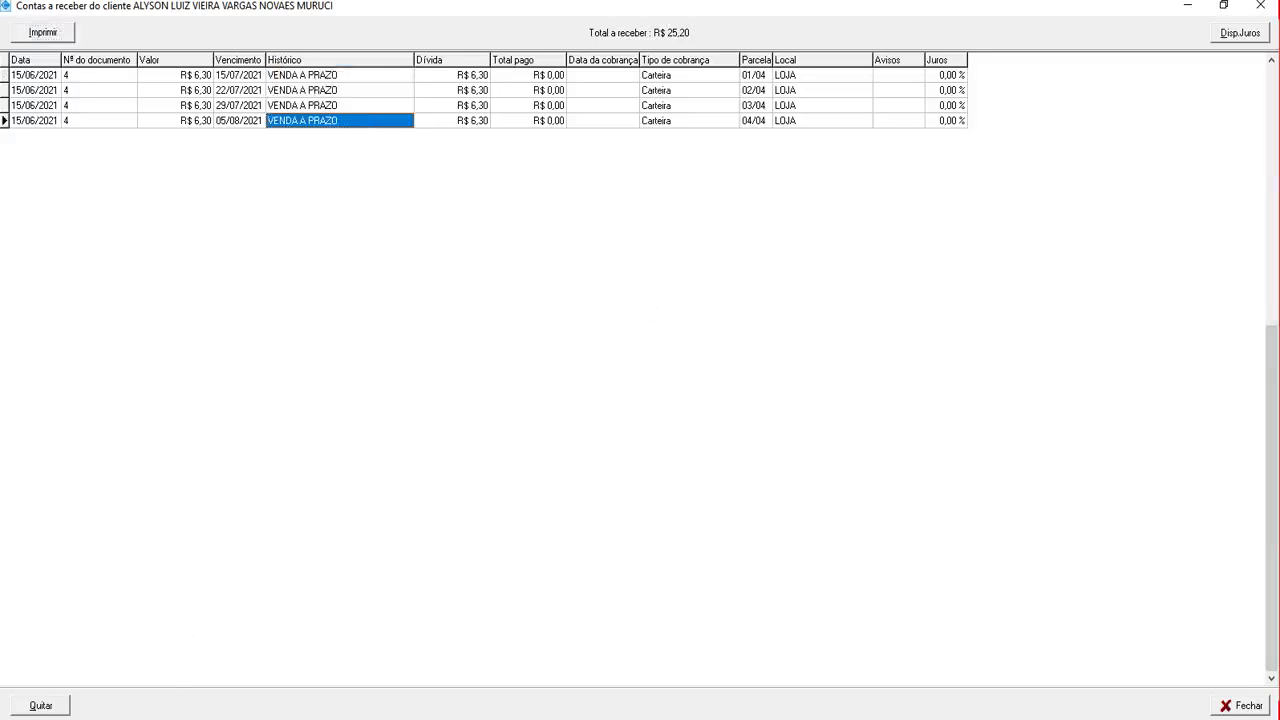
{"action": "left_click", "coordinate": [45, 707]}
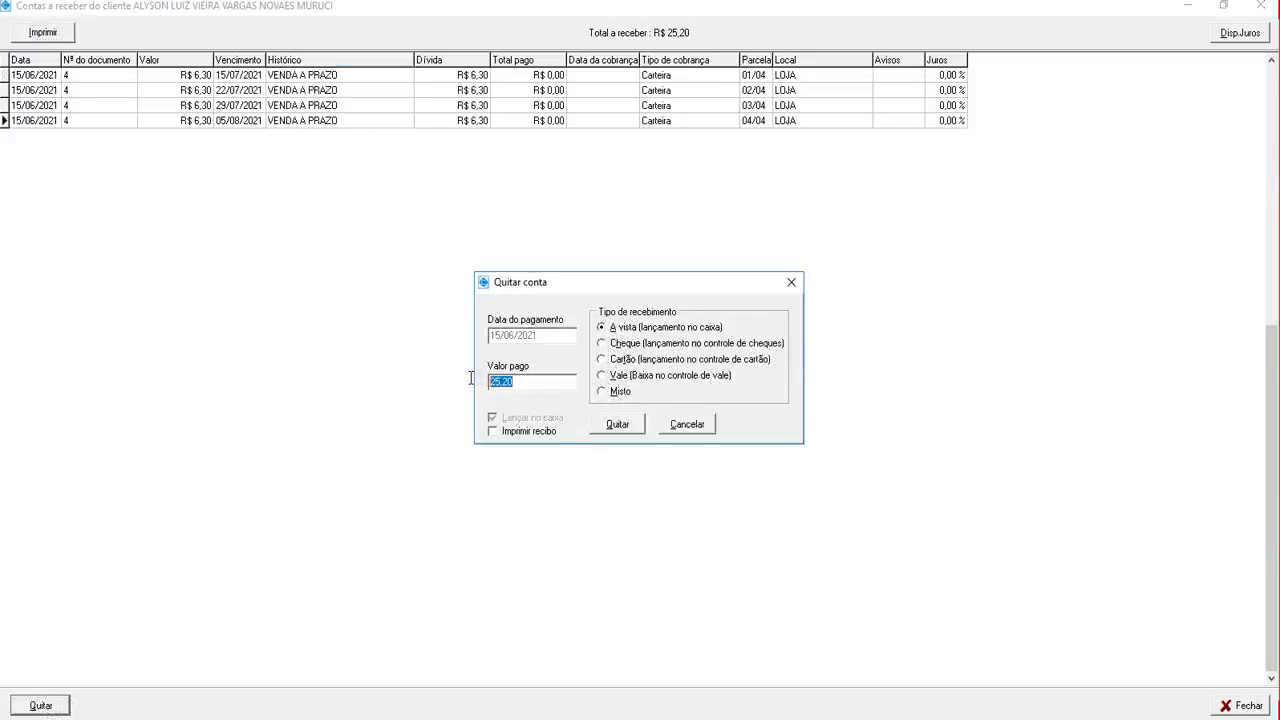
{"action": "type", "text": "10"}
{"action": "key", "text": "Tab"}
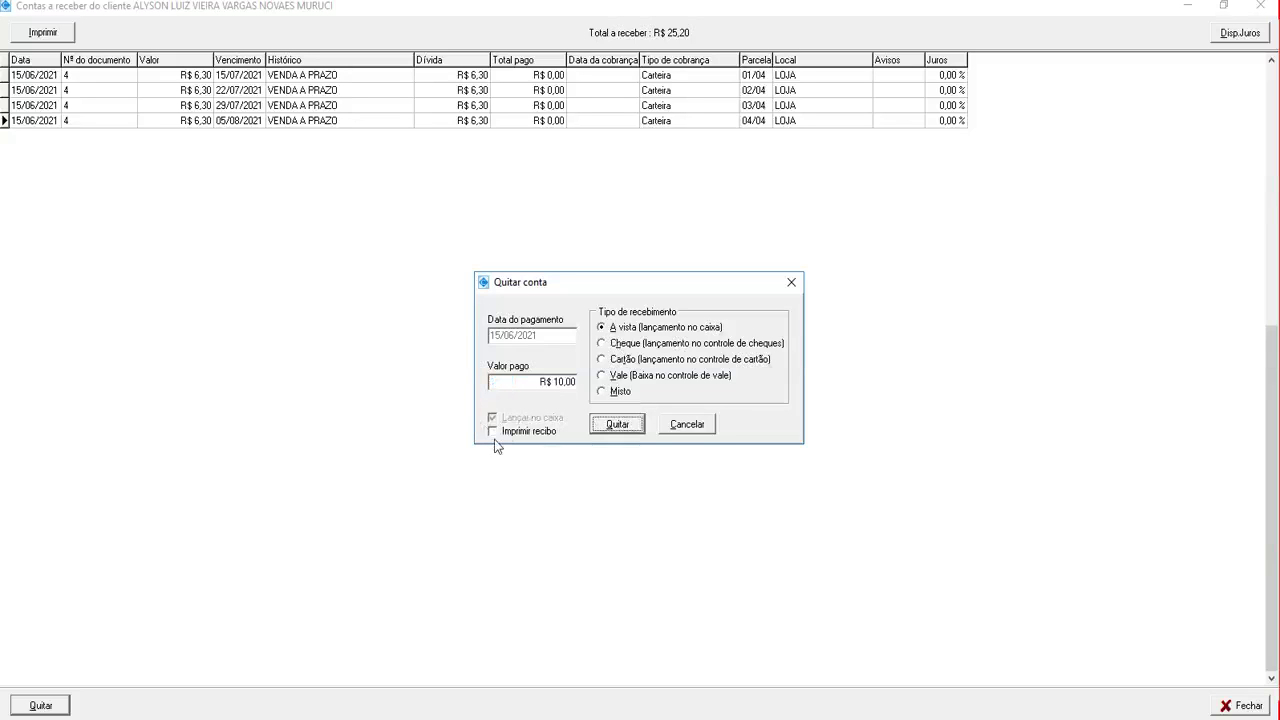
{"action": "left_click", "coordinate": [599, 428]}
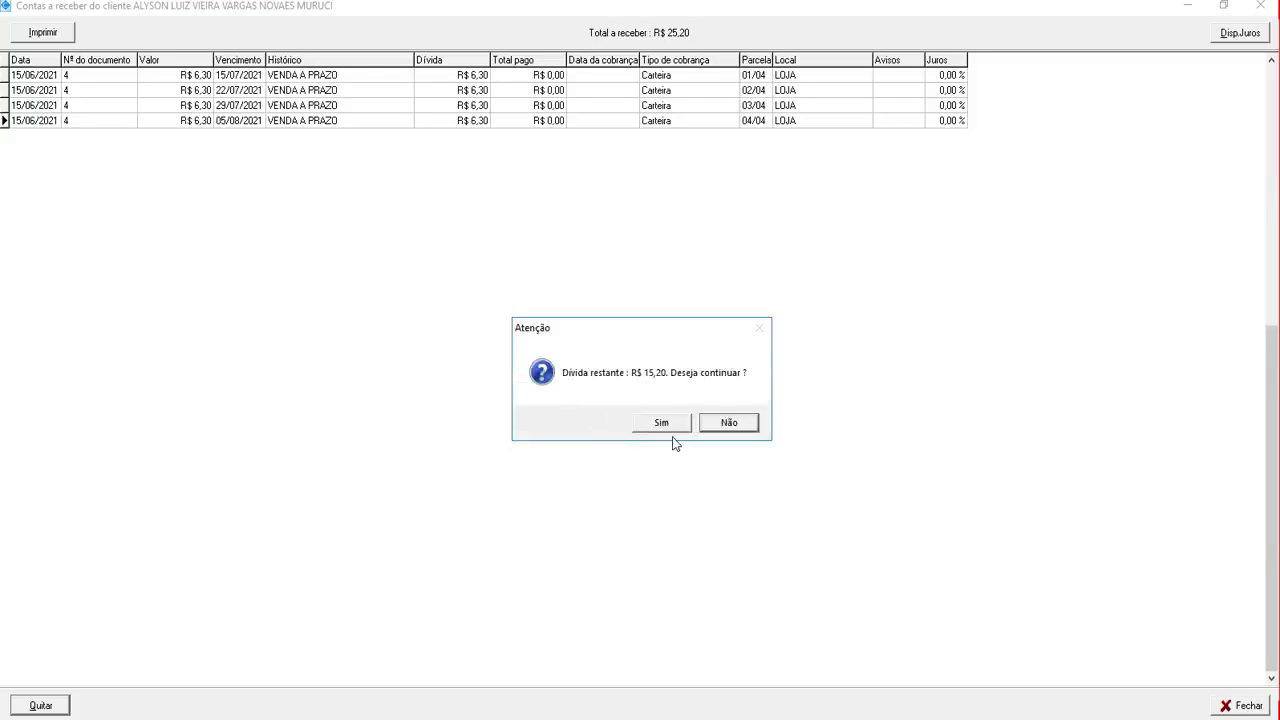
{"action": "left_click", "coordinate": [670, 428]}
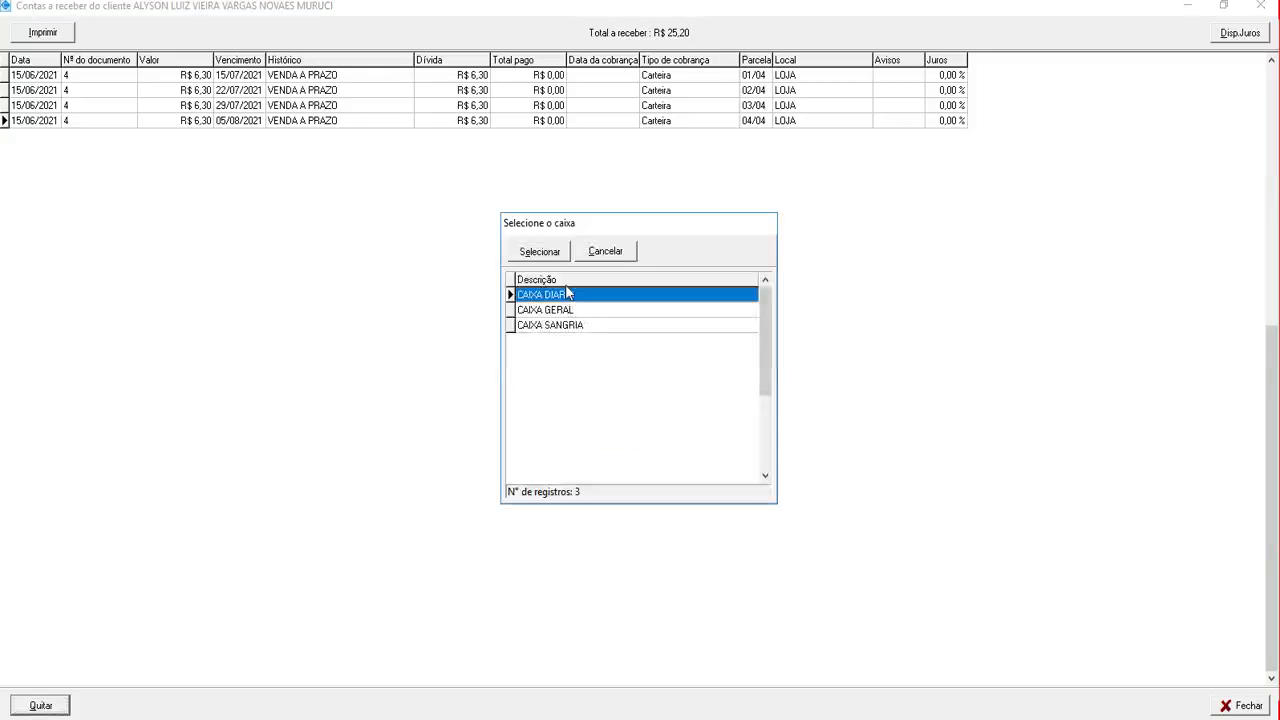
Post the payment to CAIXA DIARIO and close the receivables windows
{"action": "left_click", "coordinate": [556, 254]}
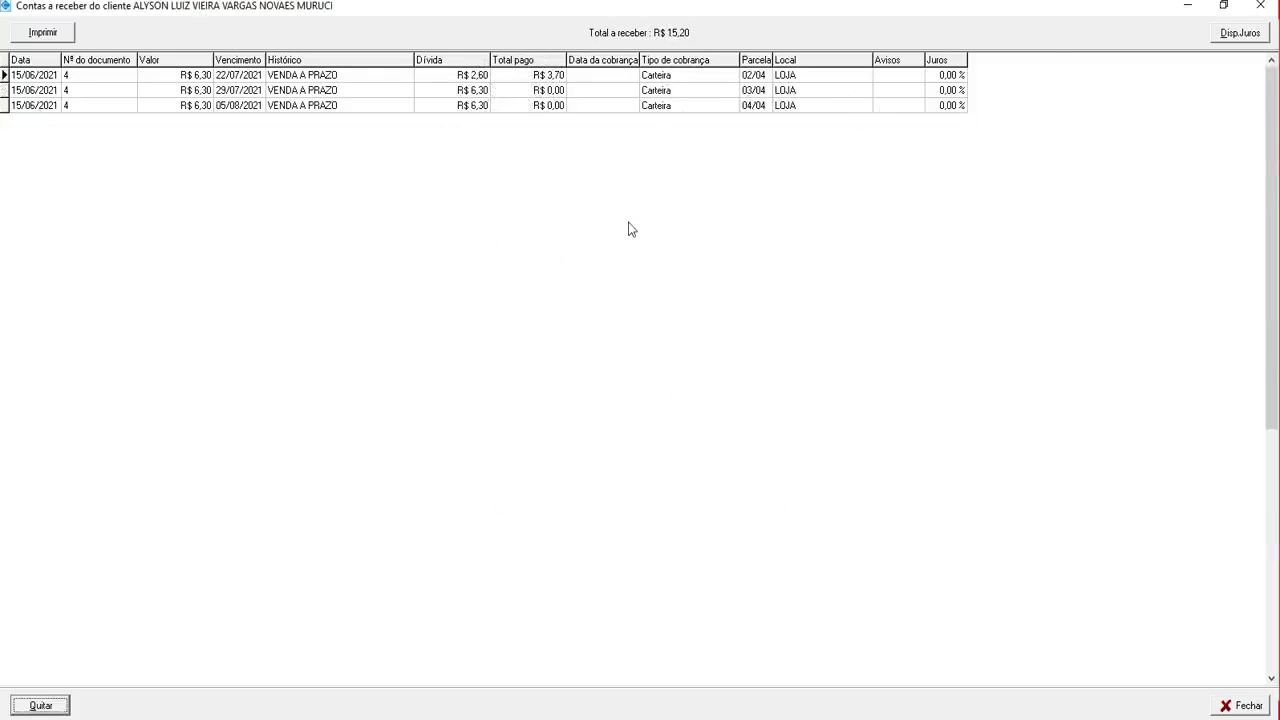
{"action": "left_click", "coordinate": [1260, 5]}
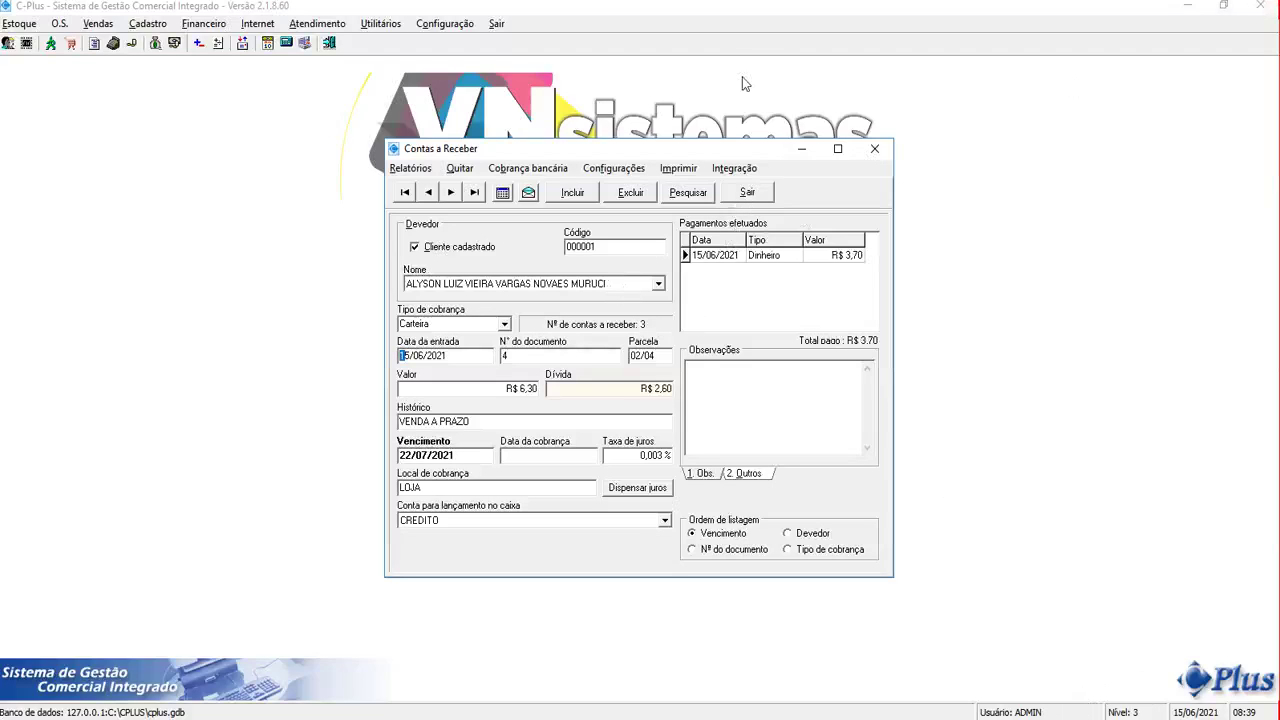
{"action": "left_click", "coordinate": [745, 193]}
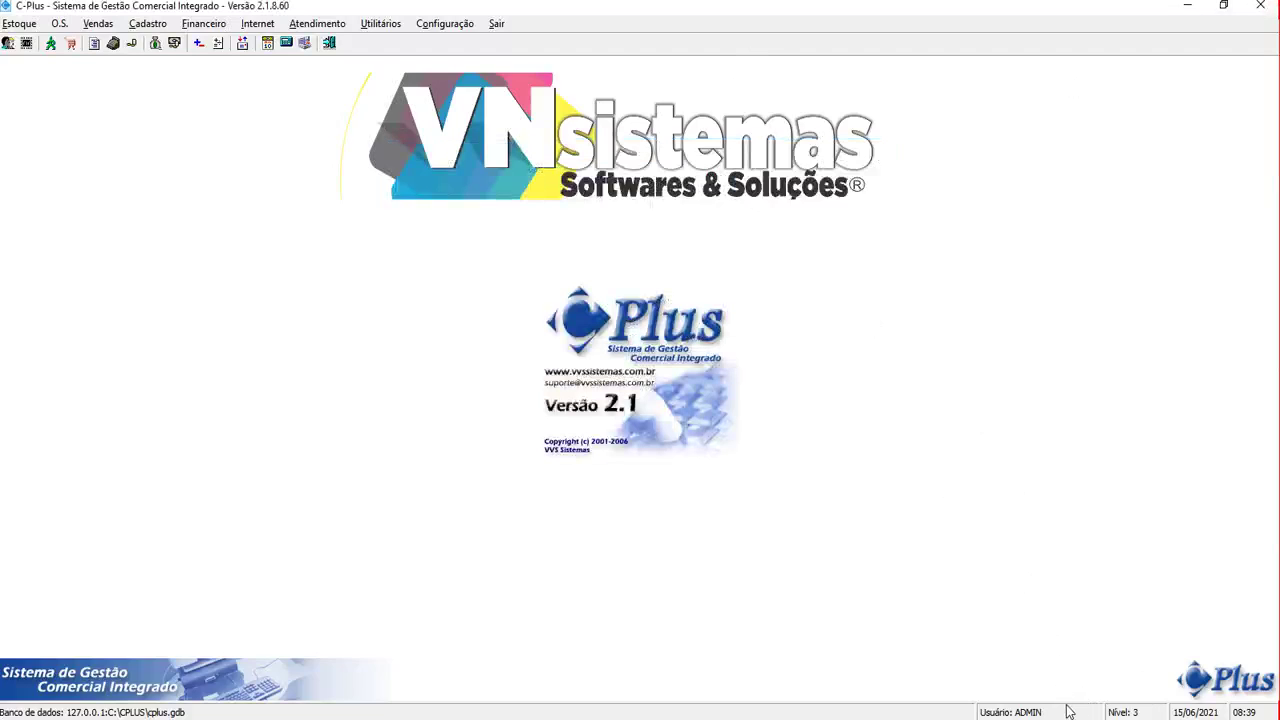